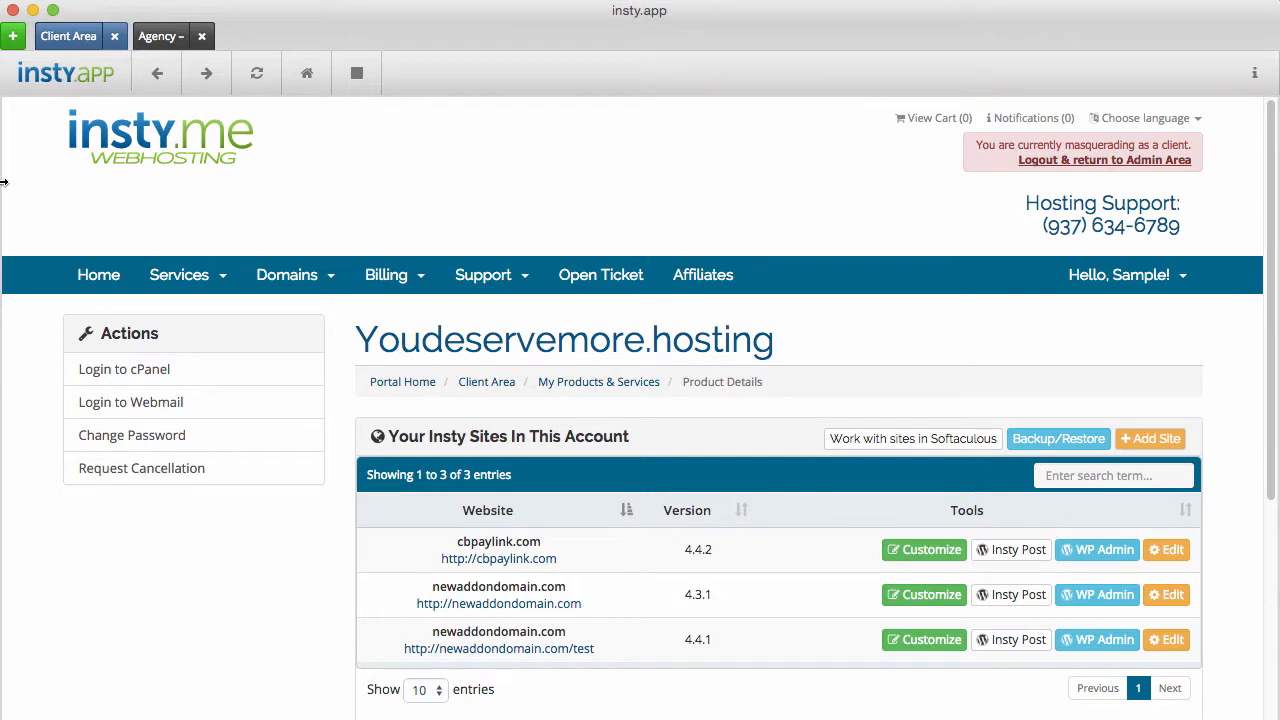
# Look over the current live cbpaylink.com Agency site
pyautogui.scroll(-2, 367, 166)
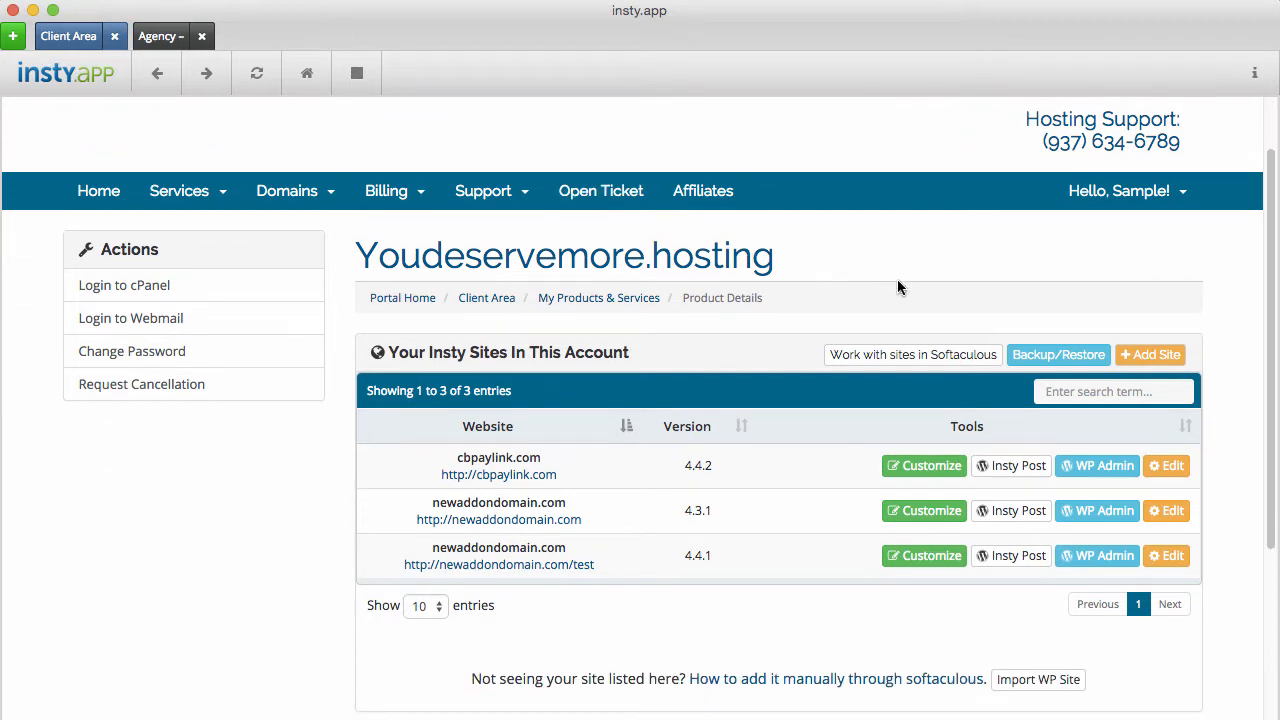
pyautogui.click(549, 478)
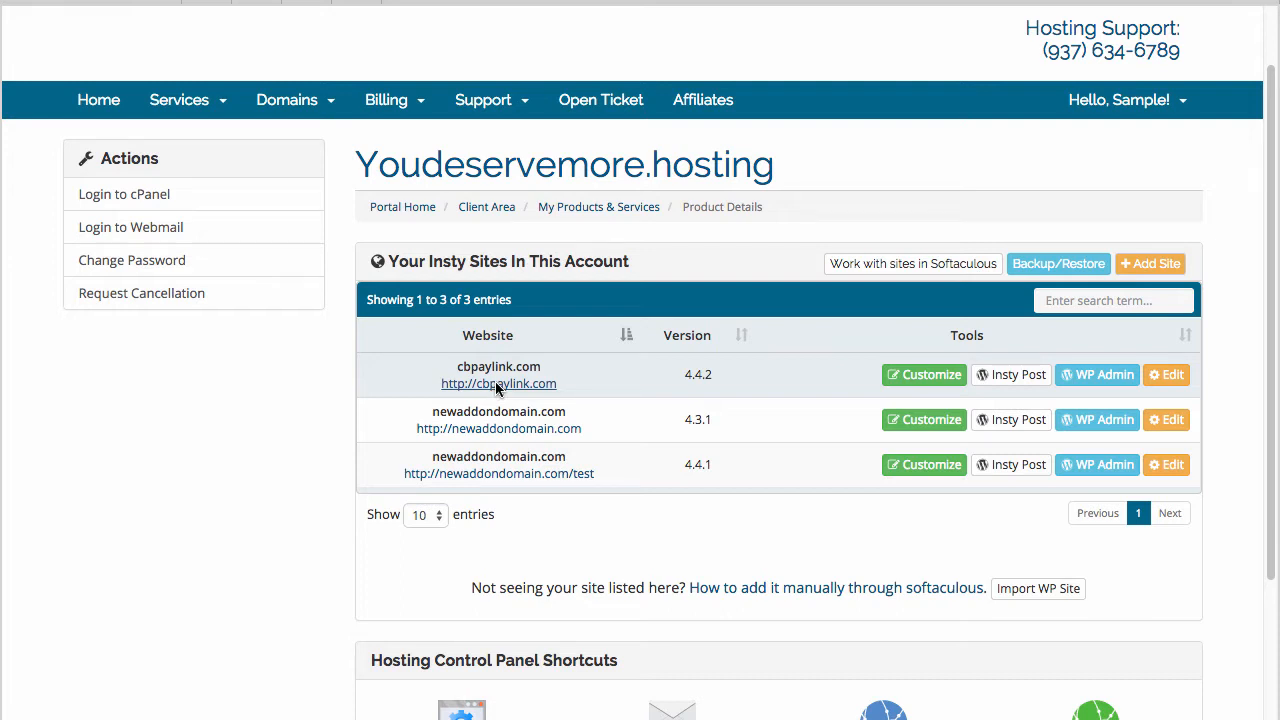
pyautogui.click(495, 383)
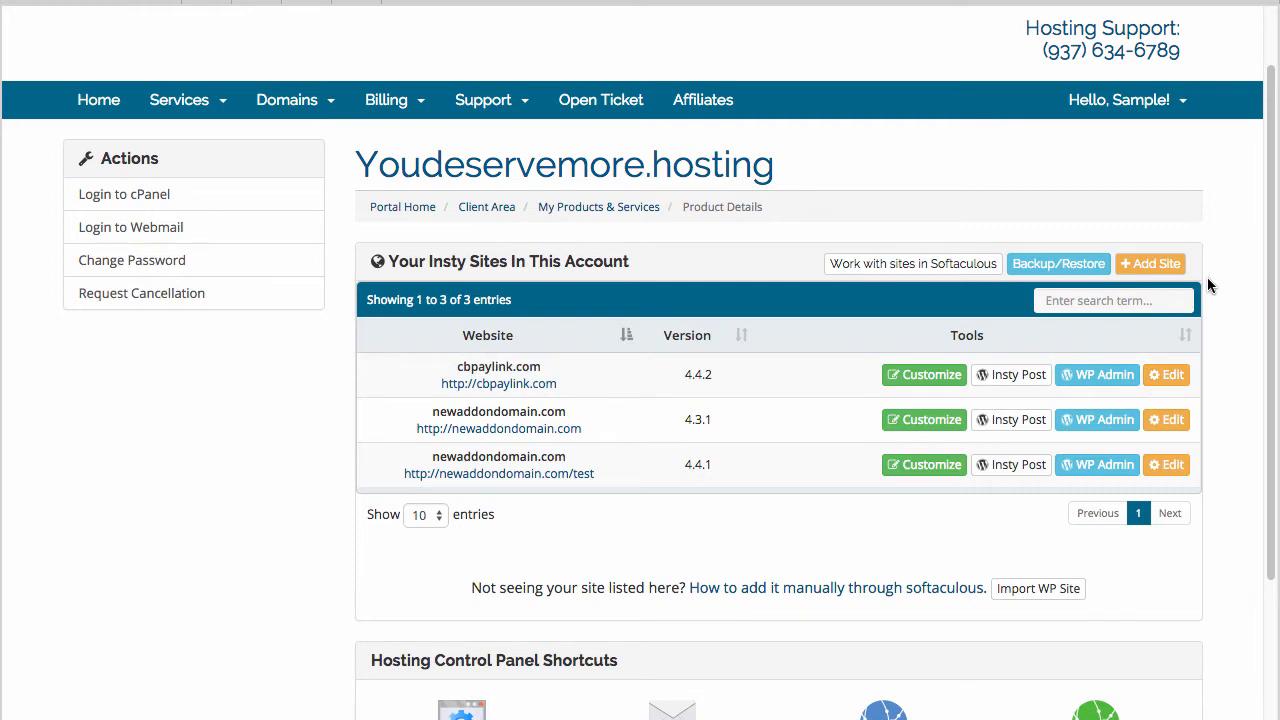
# Start a new Insty site on cbpaylink.com installing into the developmentsite directory
pyautogui.click(1170, 268)
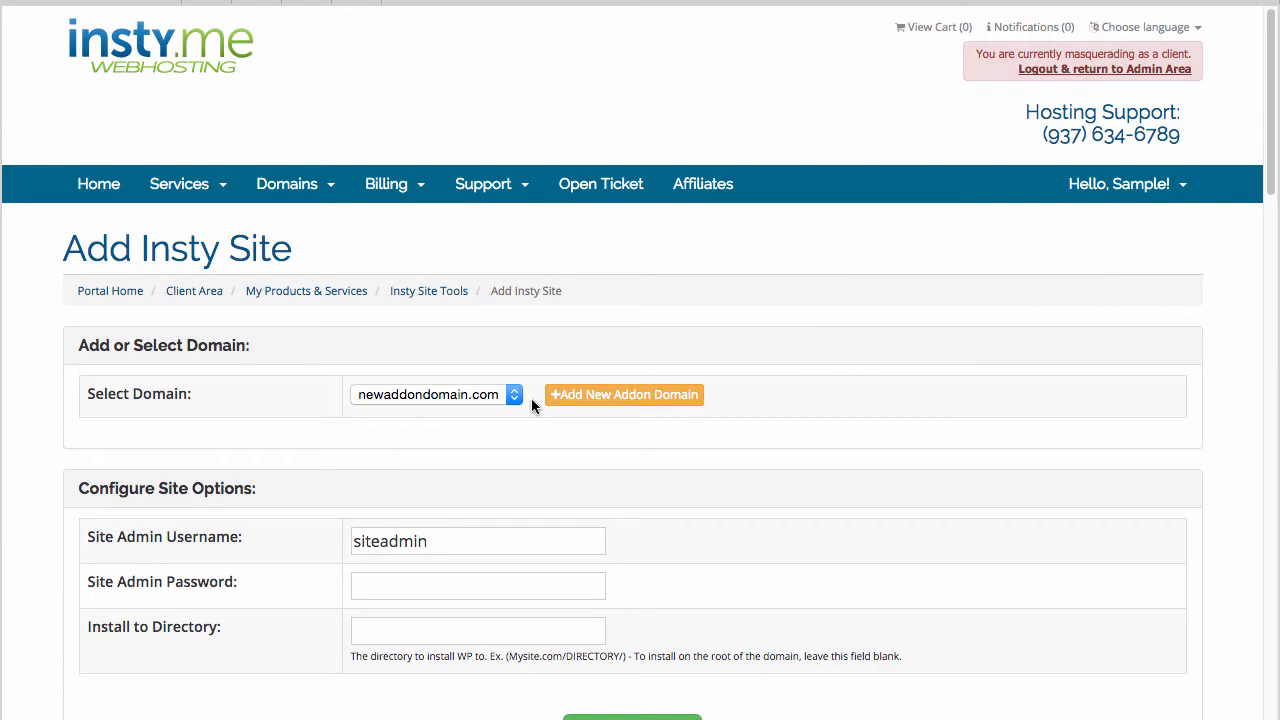
pyautogui.click(510, 392)
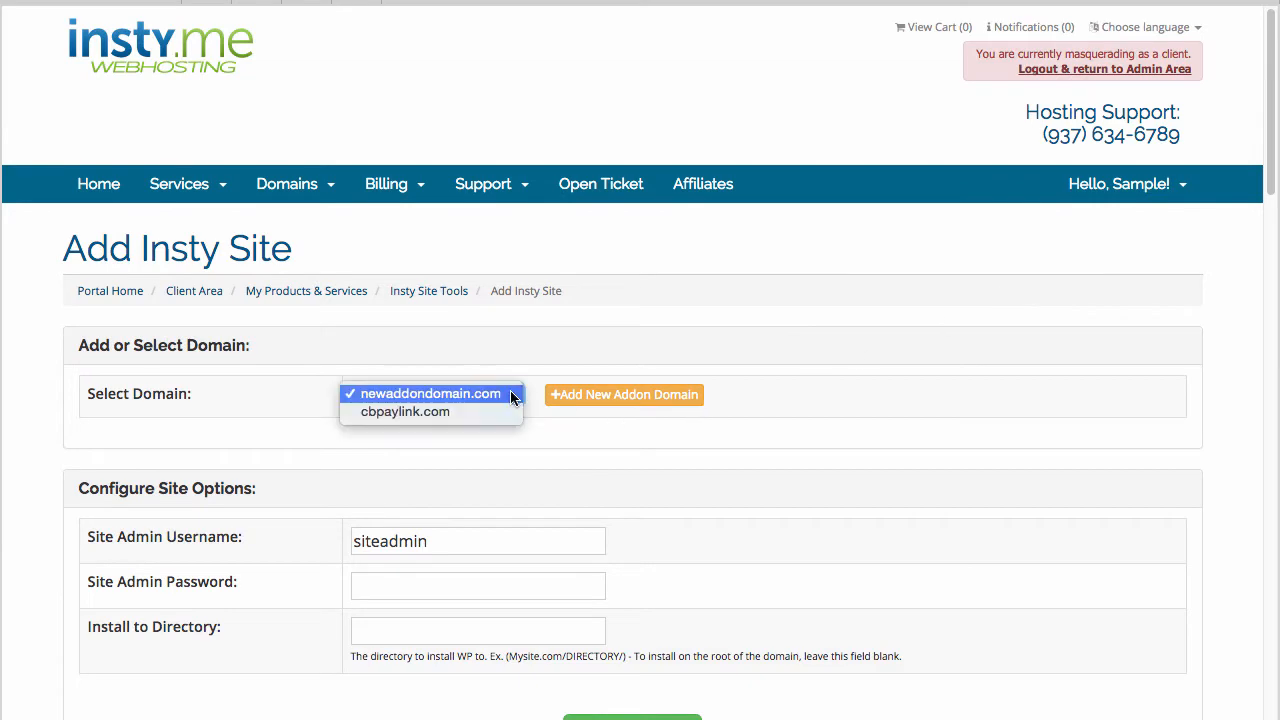
pyautogui.click(426, 410)
pyautogui.scroll(-3, 598, 418)
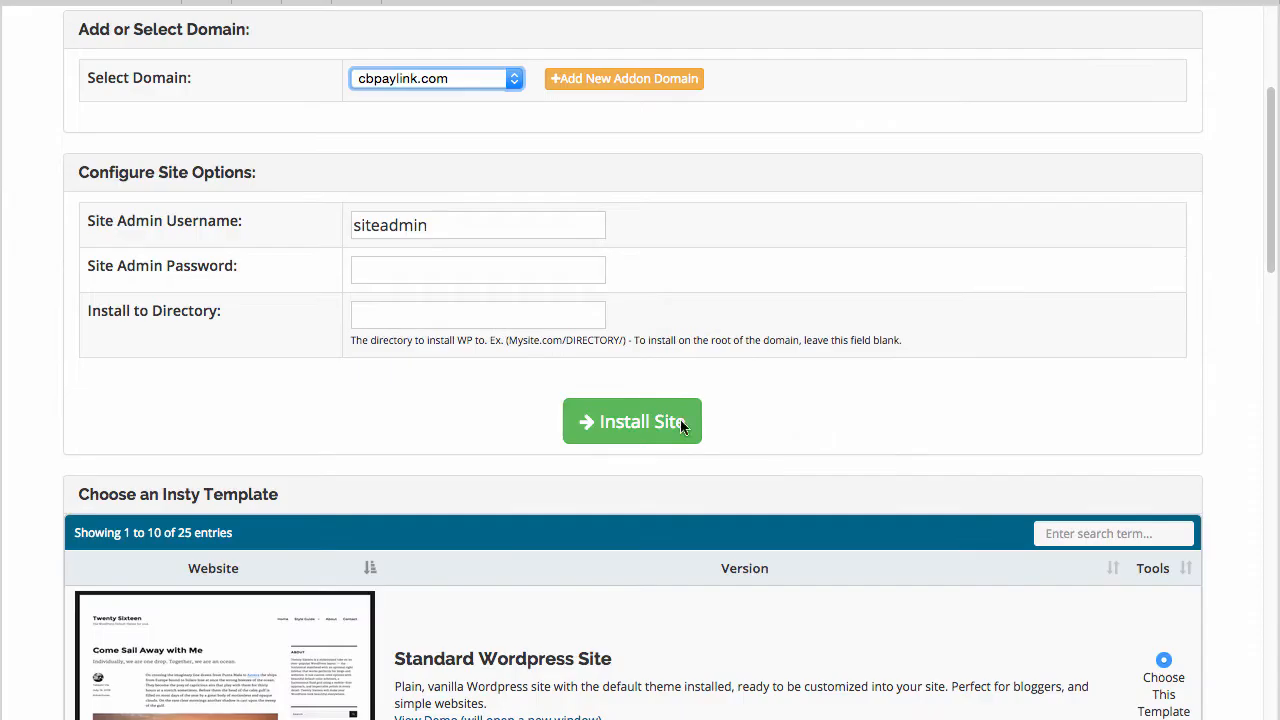
pyautogui.click(408, 323)
pyautogui.write('deve')
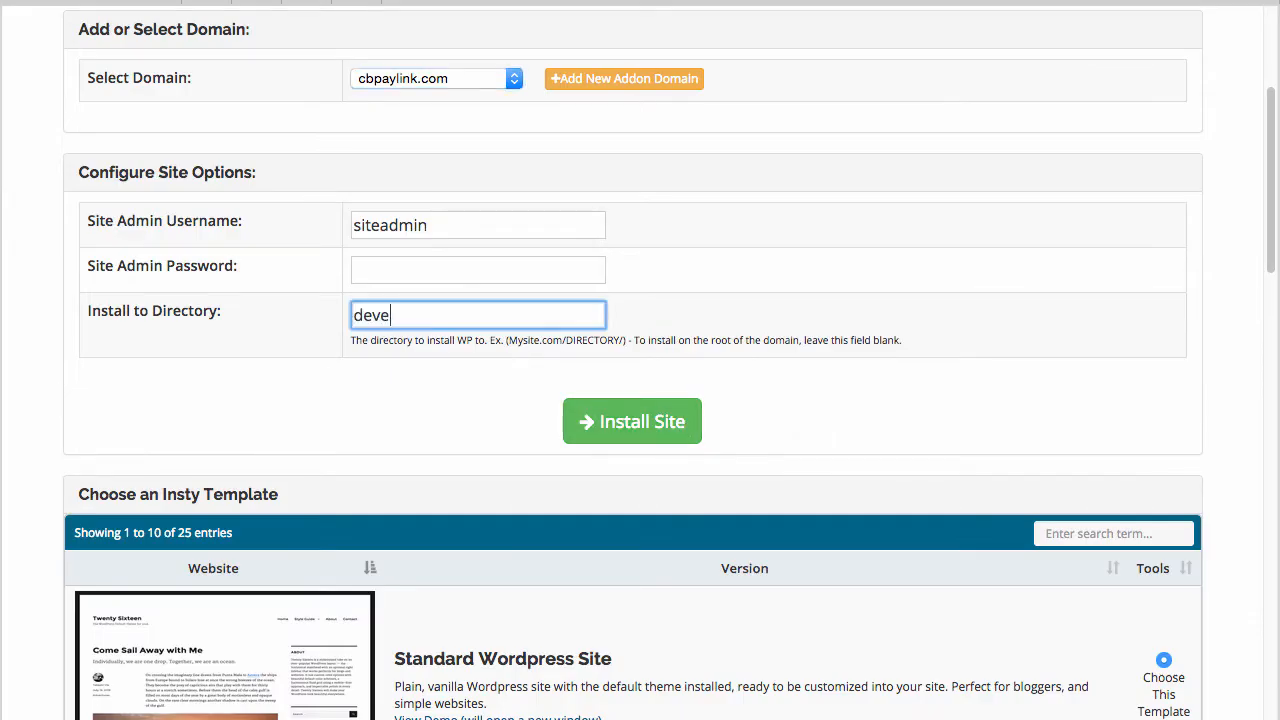
pyautogui.write('lopmentsite')
# Enter the site admin password for the new install
pyautogui.click(391, 279)
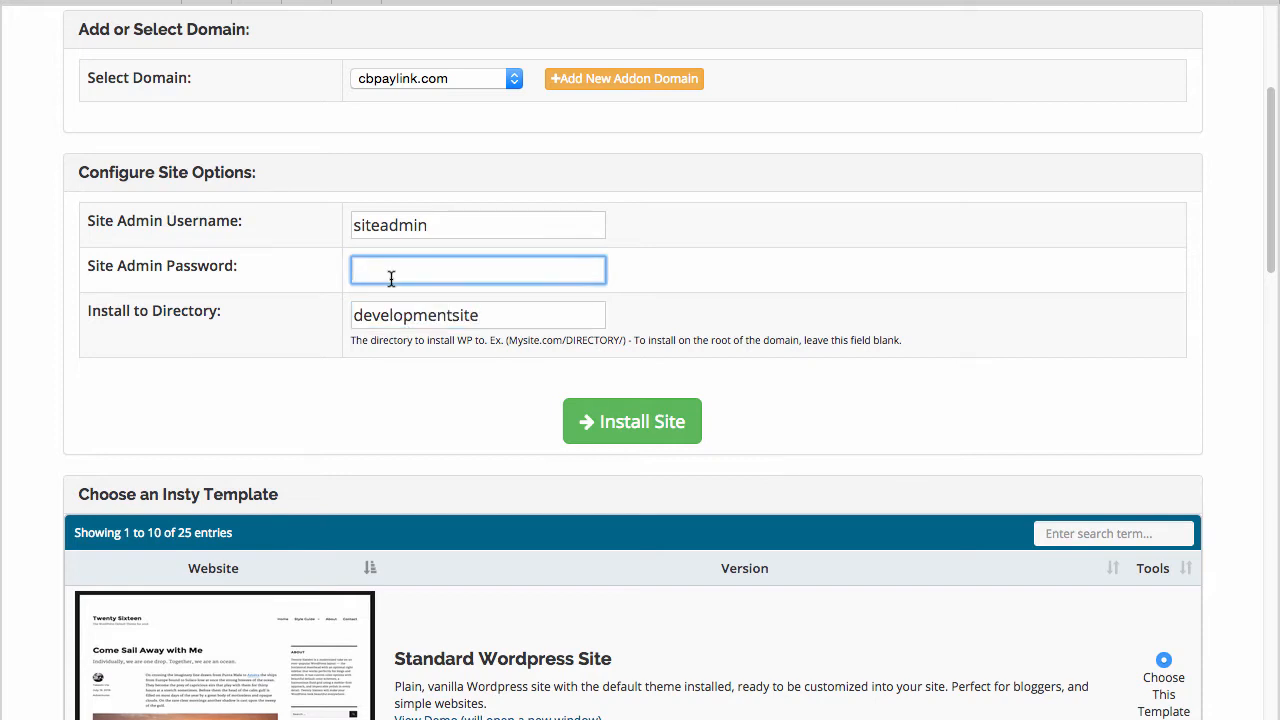
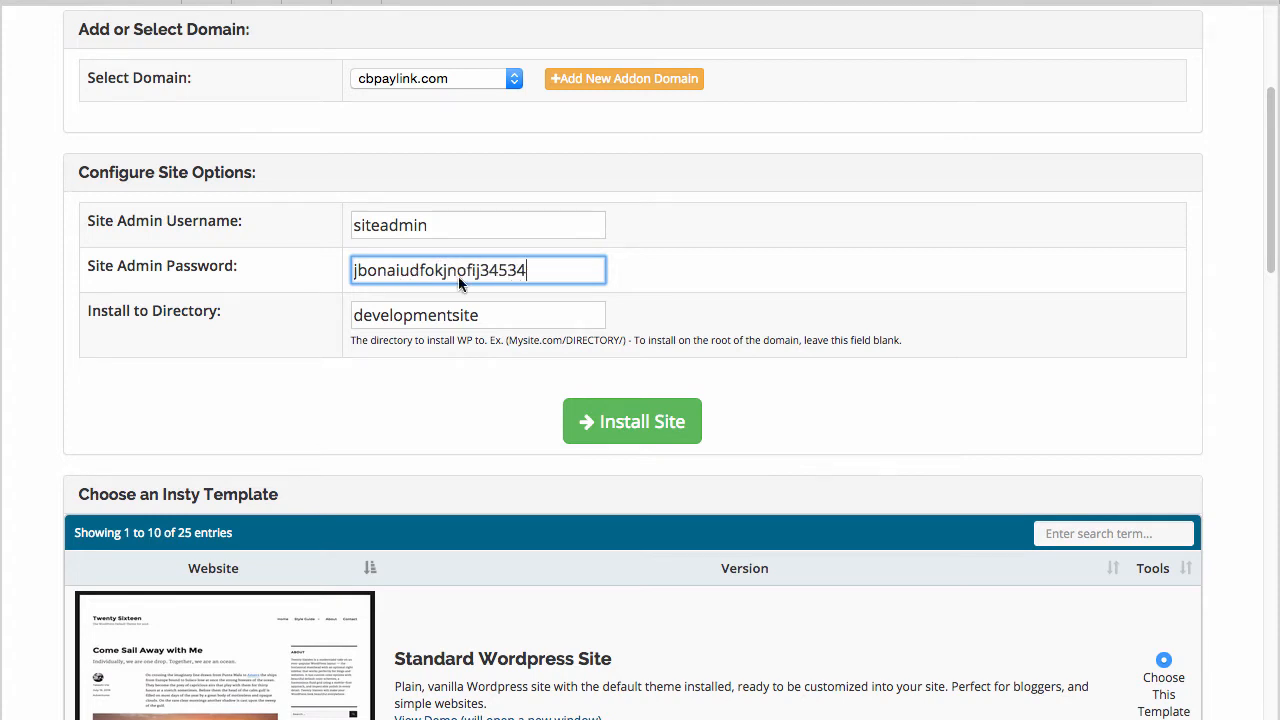
pyautogui.click(814, 302)
pyautogui.scroll(-1, 814, 302)
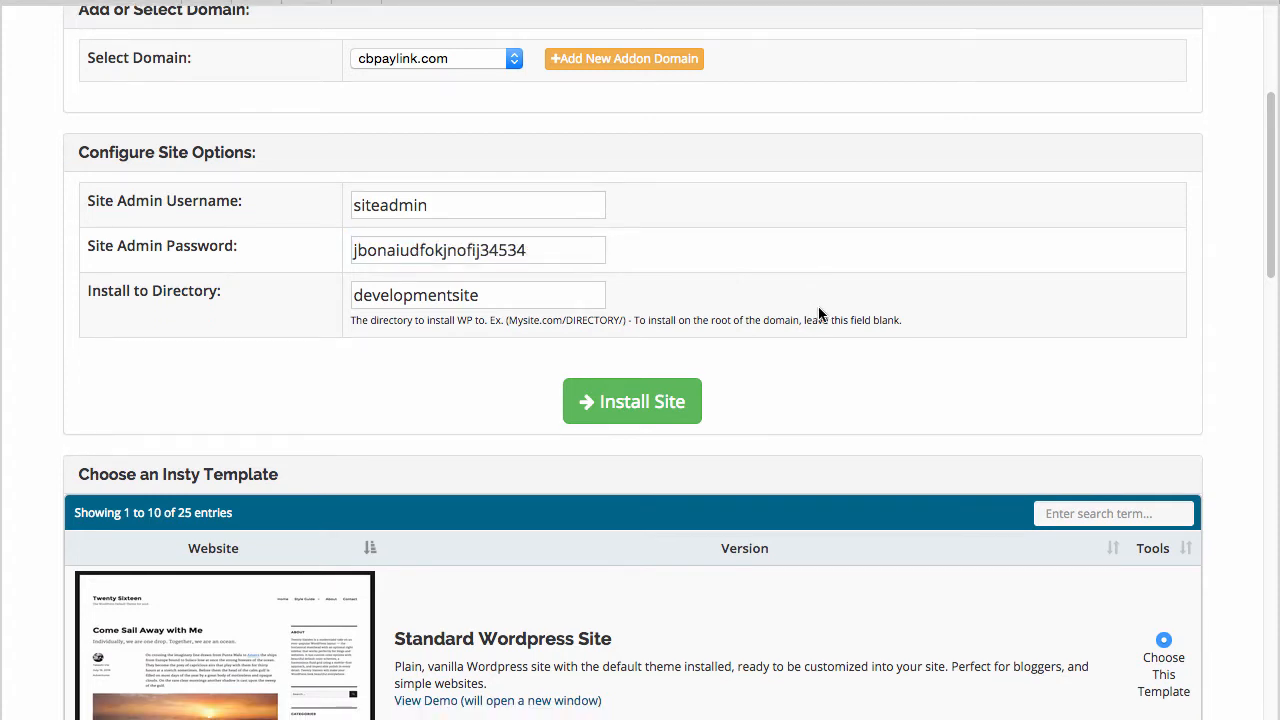
pyautogui.scroll(-2, 826, 307)
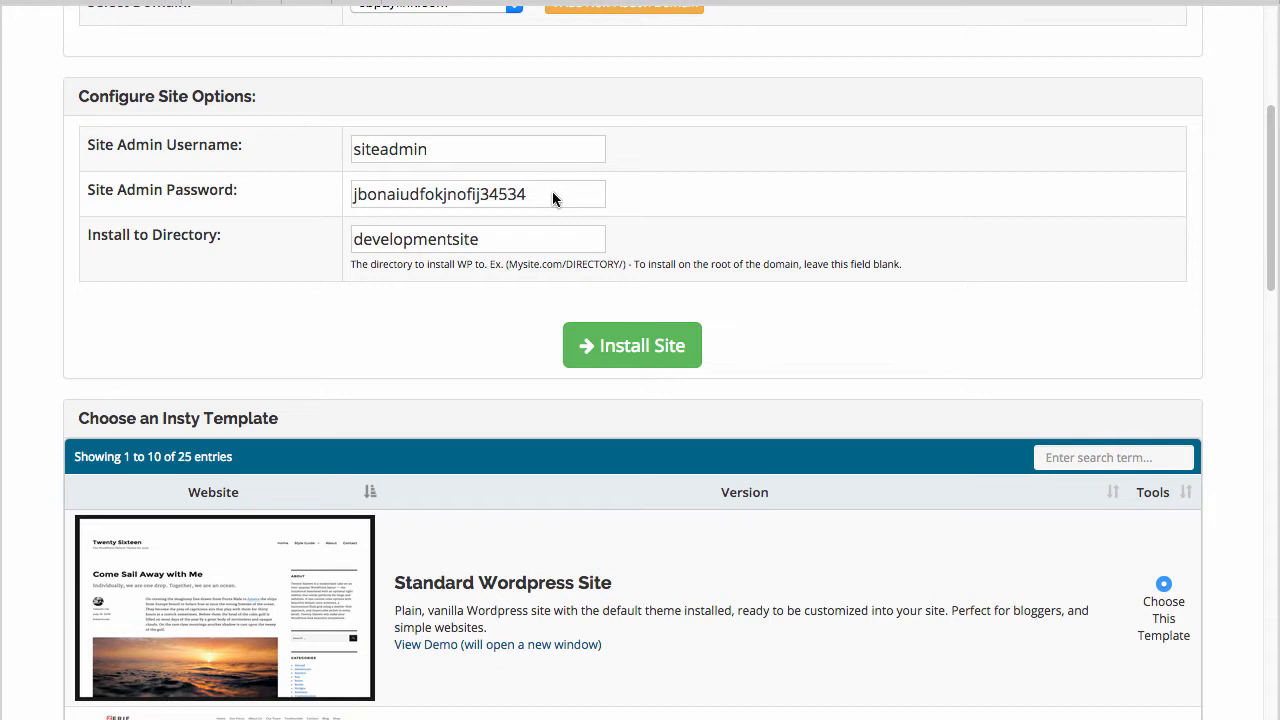
pyautogui.scroll(-5, 586, 197)
# Choose the Genesis Digital Pro template and install the cbpaylink.com/developmentsite site
pyautogui.scroll(-20, 667, 206)
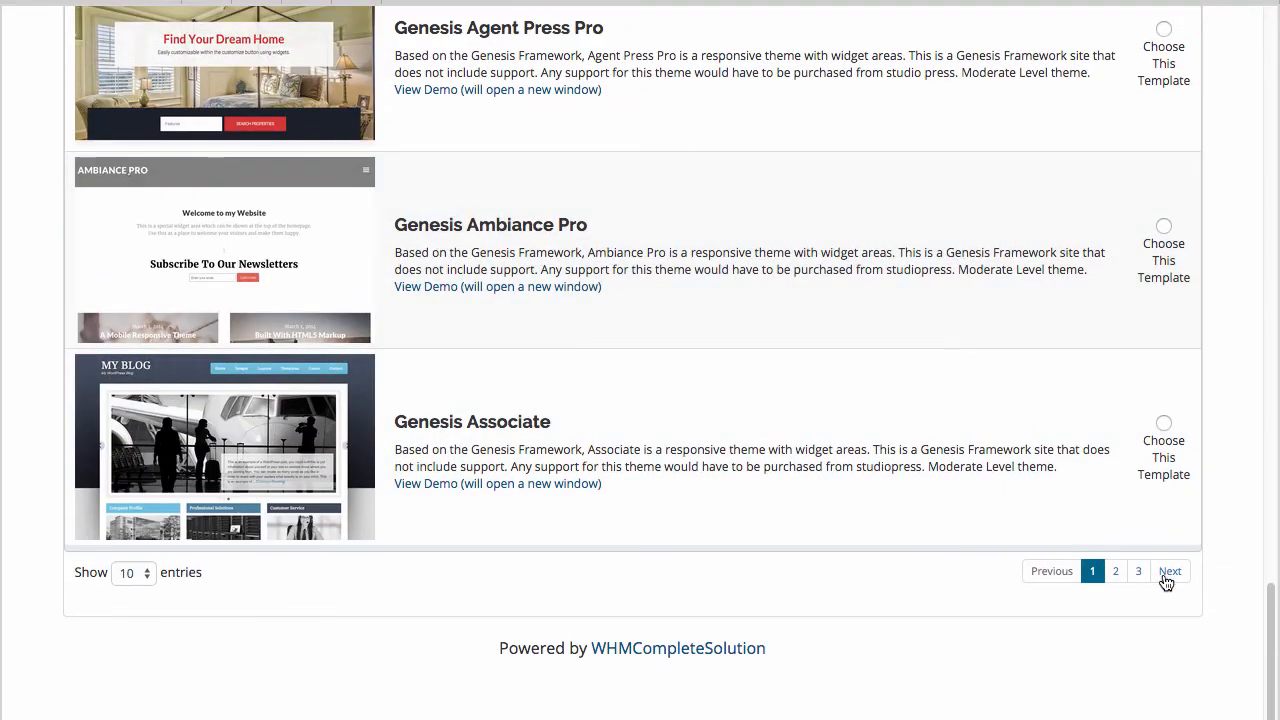
pyautogui.click(1169, 571)
pyautogui.scroll(5, 945, 331)
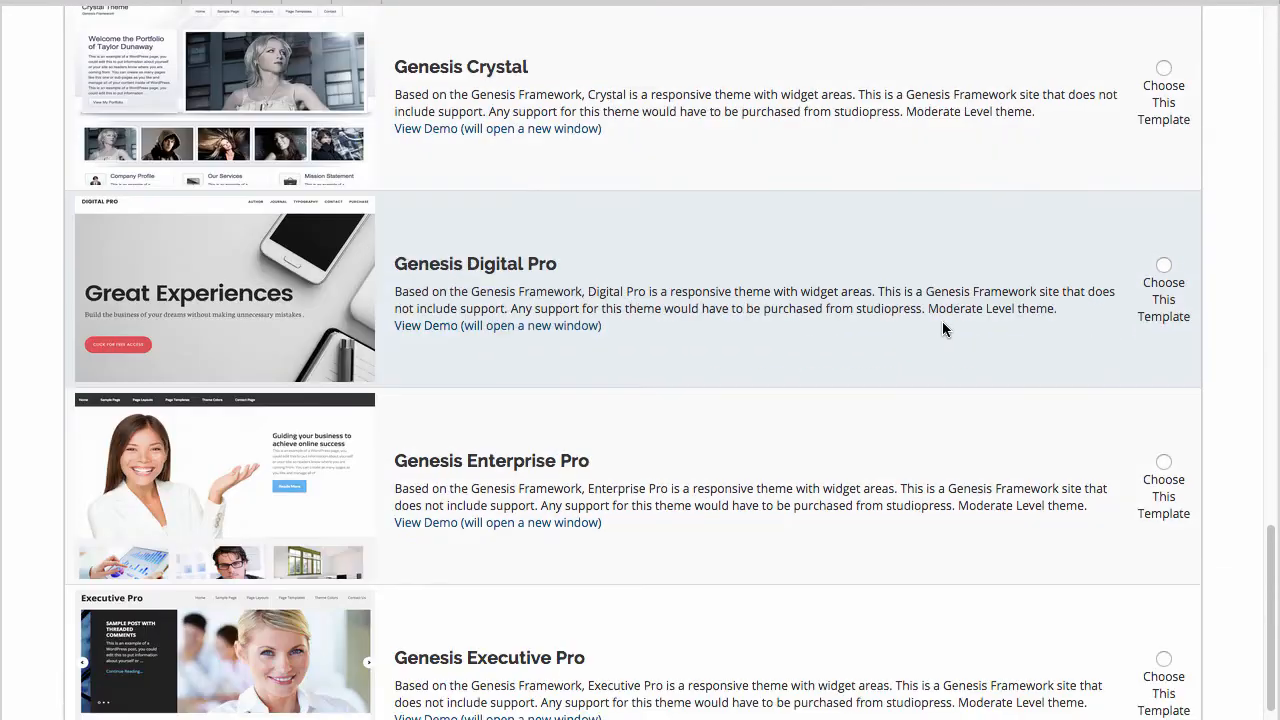
pyautogui.scroll(3, 829, 320)
pyautogui.scroll(-1, 829, 320)
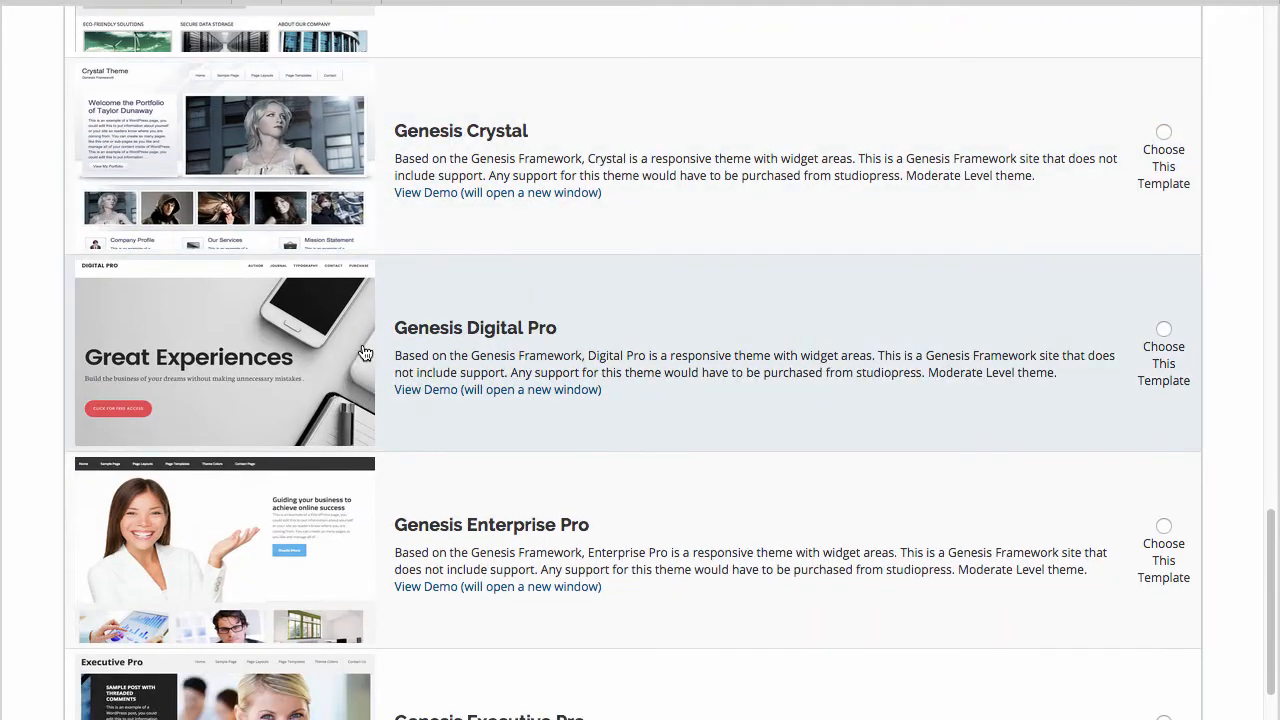
pyautogui.click(1163, 331)
pyautogui.scroll(8, 834, 372)
pyautogui.scroll(9, 834, 372)
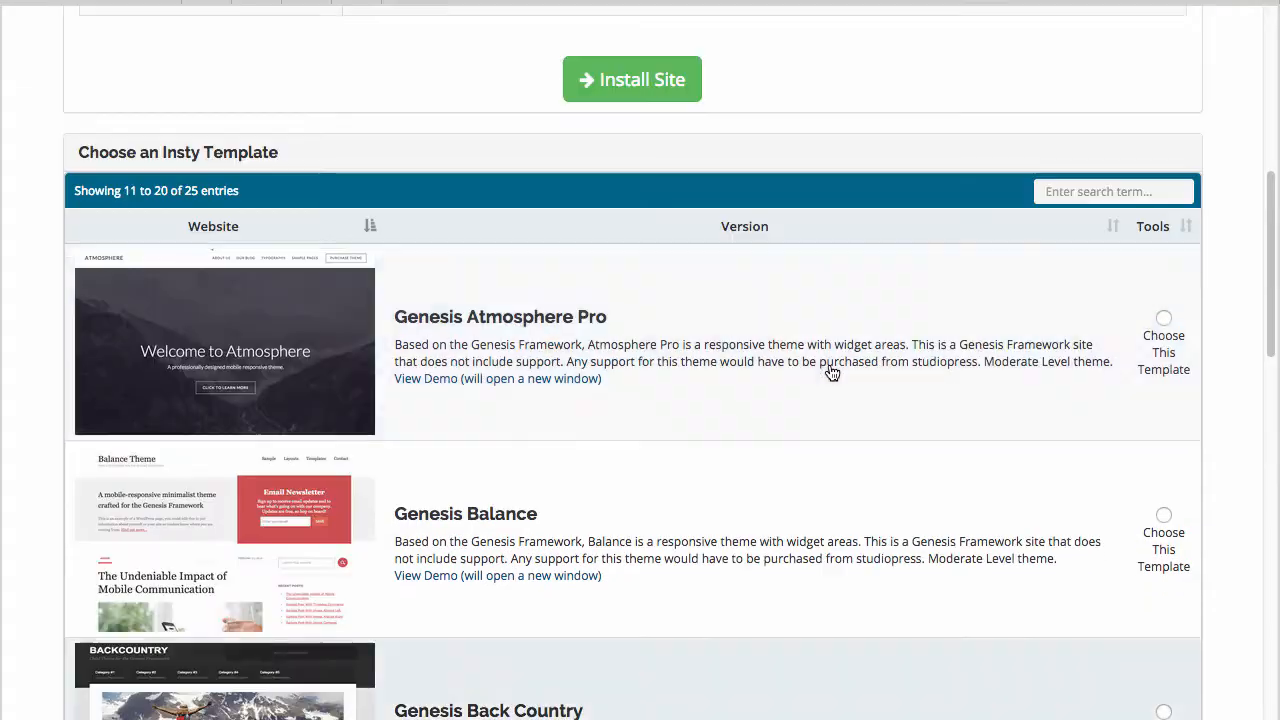
pyautogui.click(648, 248)
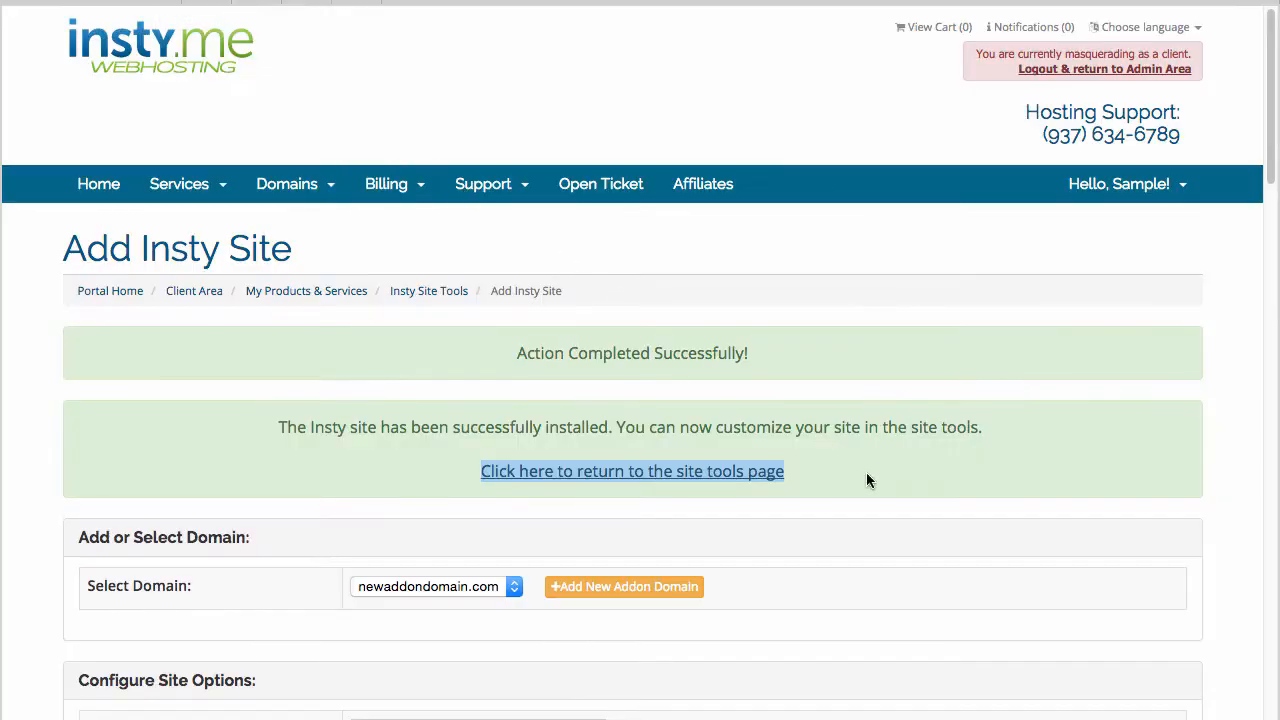
pyautogui.click(867, 474)
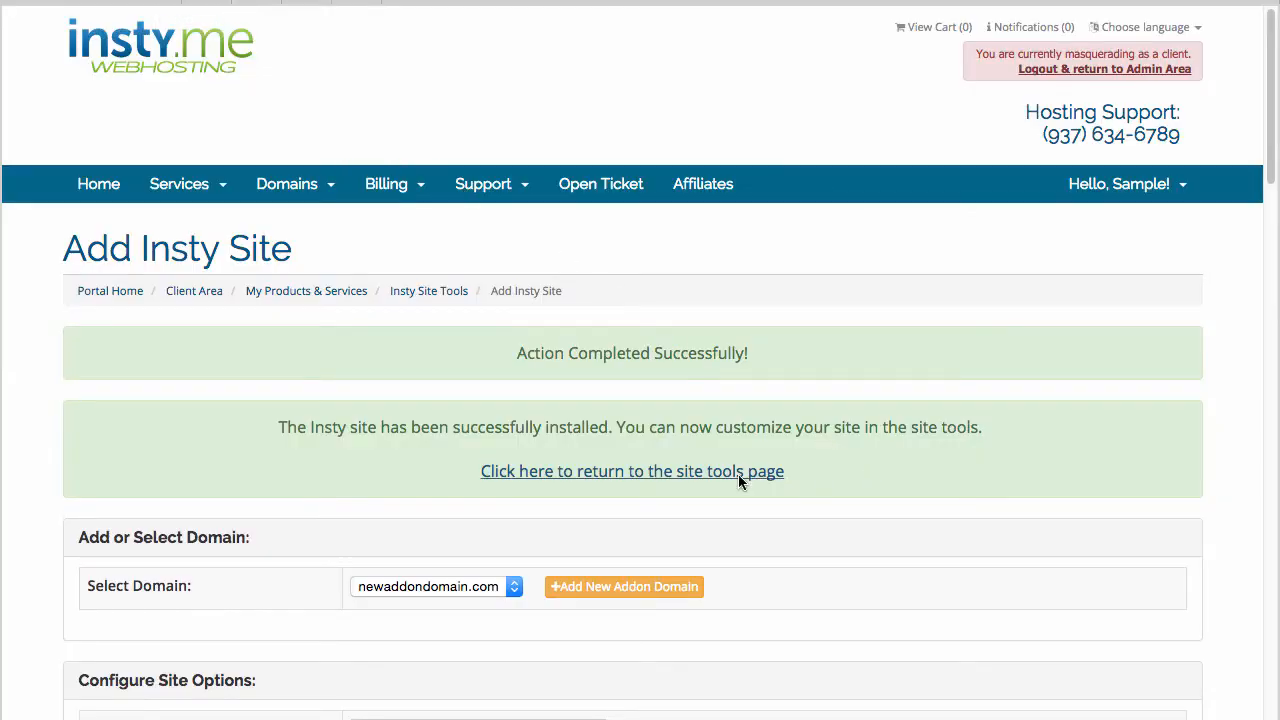
# Return to the sites list and preview the new cbpaylink.com/developmentsite Digital Pro site
pyautogui.click(653, 472)
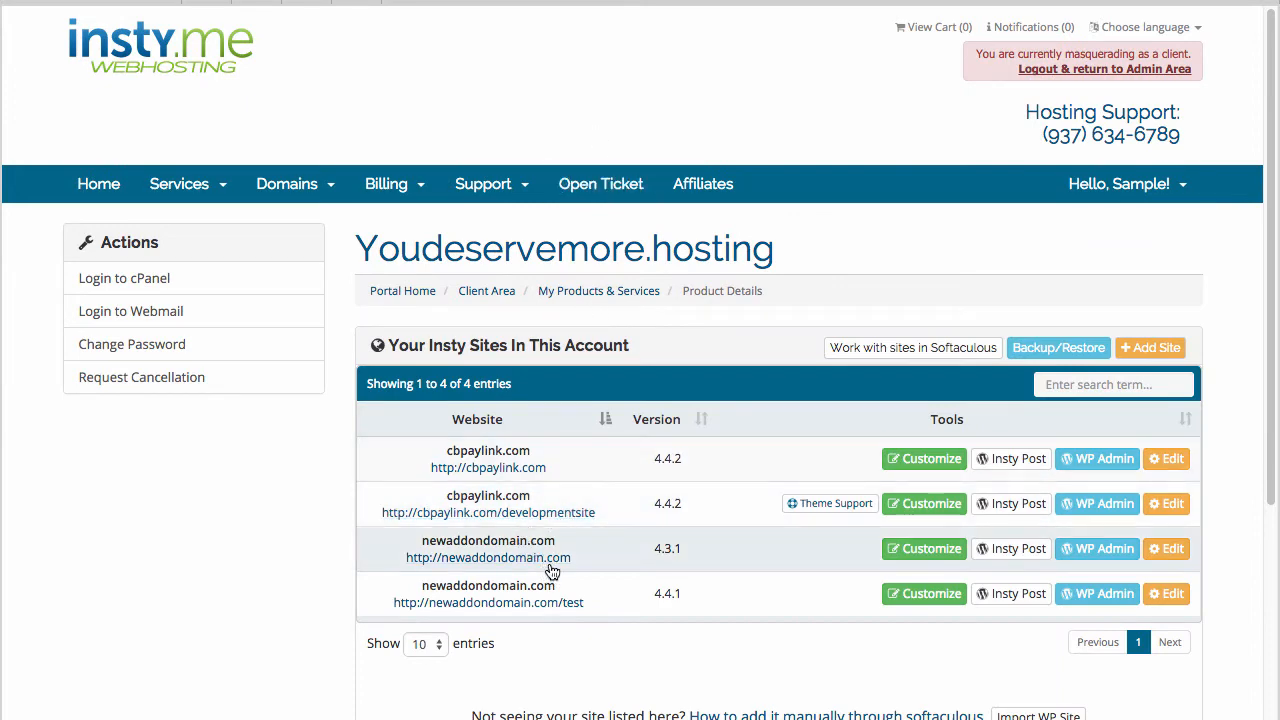
pyautogui.click(556, 514)
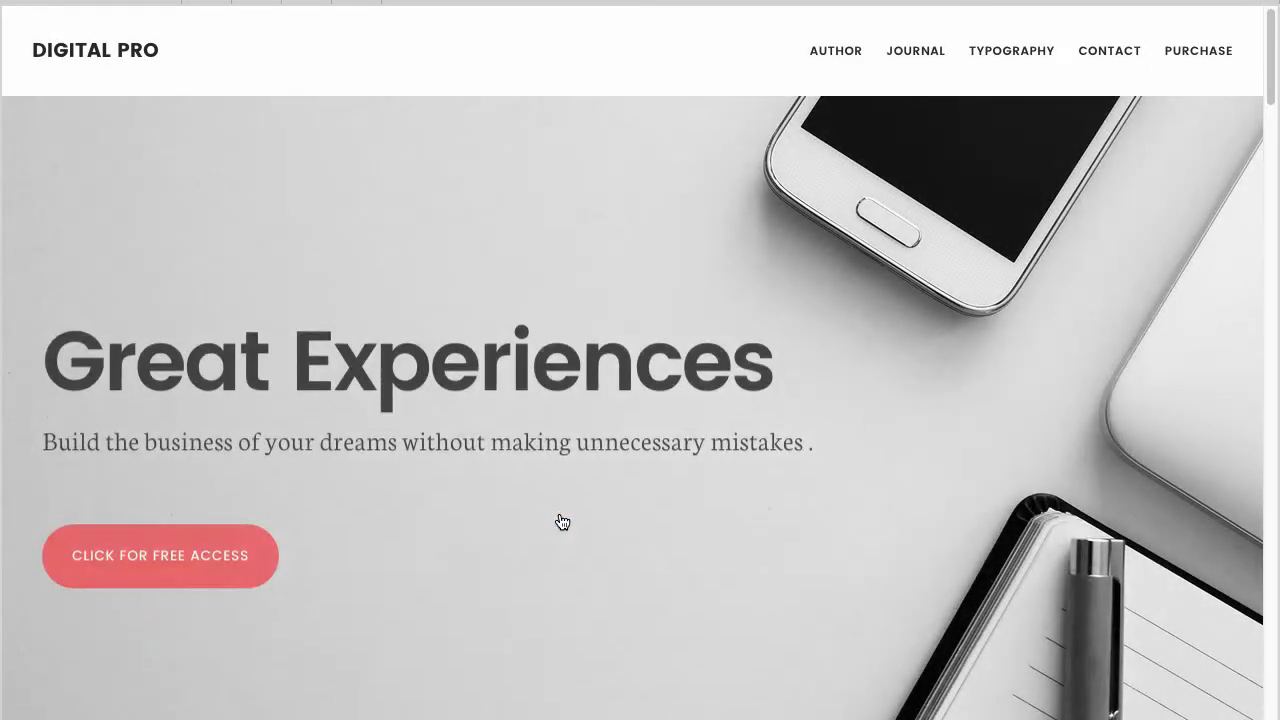
pyautogui.scroll(-2, 720, 315)
pyautogui.scroll(-1, 740, 322)
pyautogui.scroll(3, 757, 321)
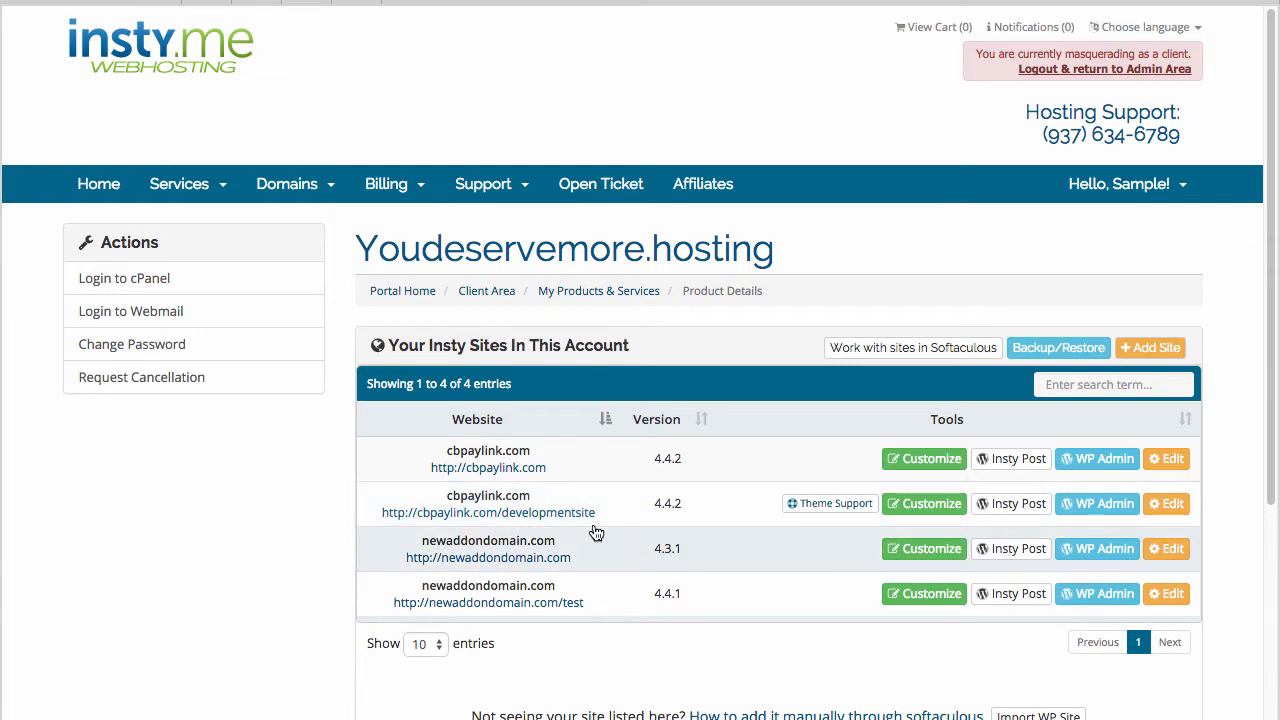
# Open the development site's Customizer, browse its sections, and open the Front Page 1 widgets
pyautogui.click(917, 504)
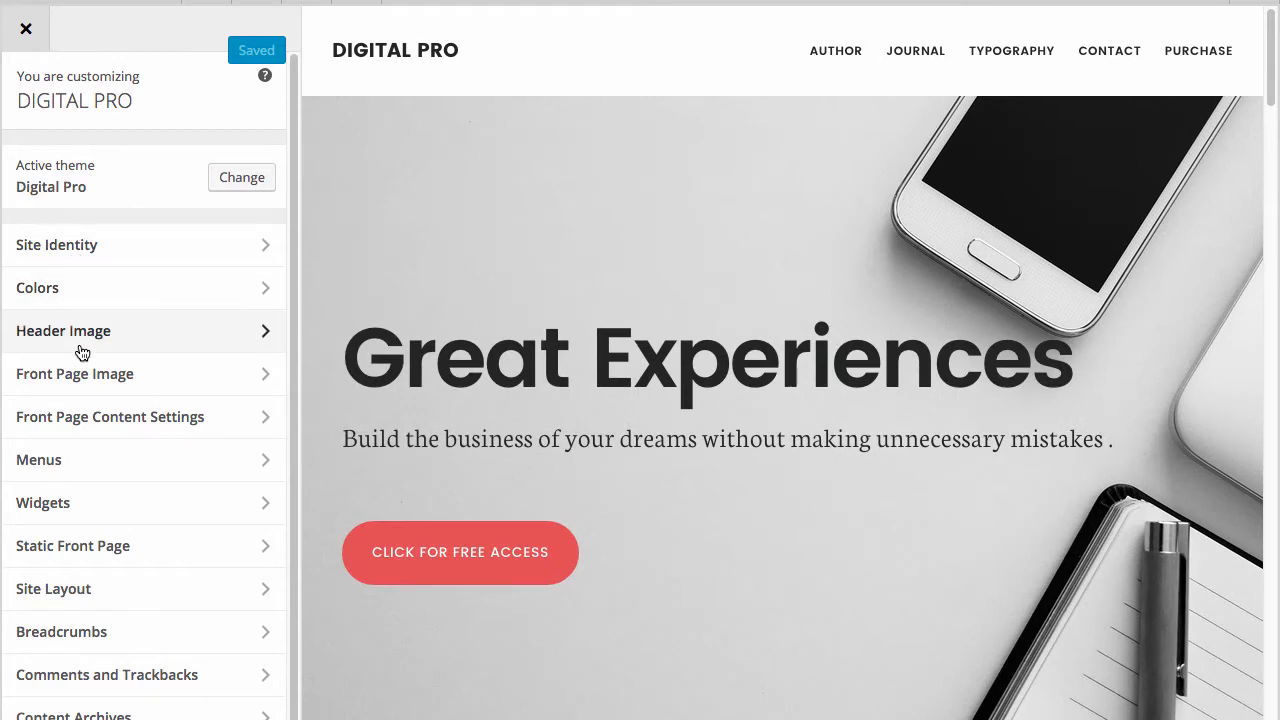
pyautogui.click(82, 344)
pyautogui.click(24, 99)
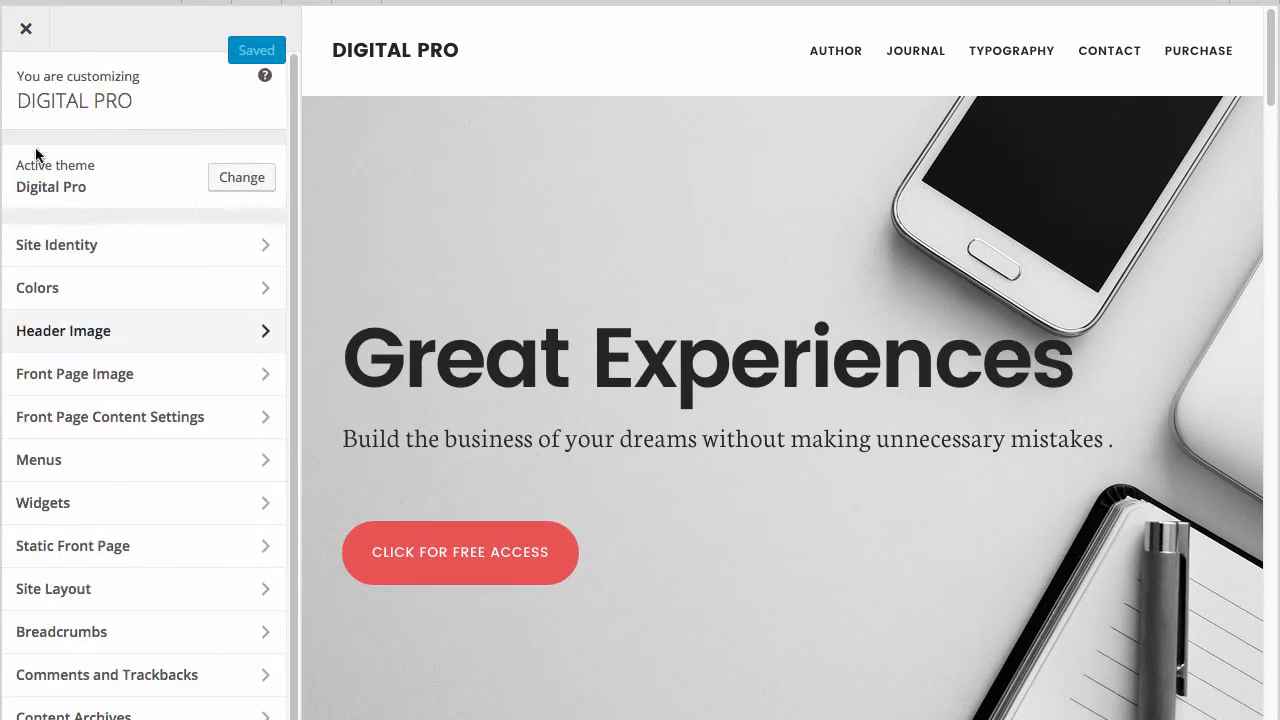
pyautogui.click(131, 424)
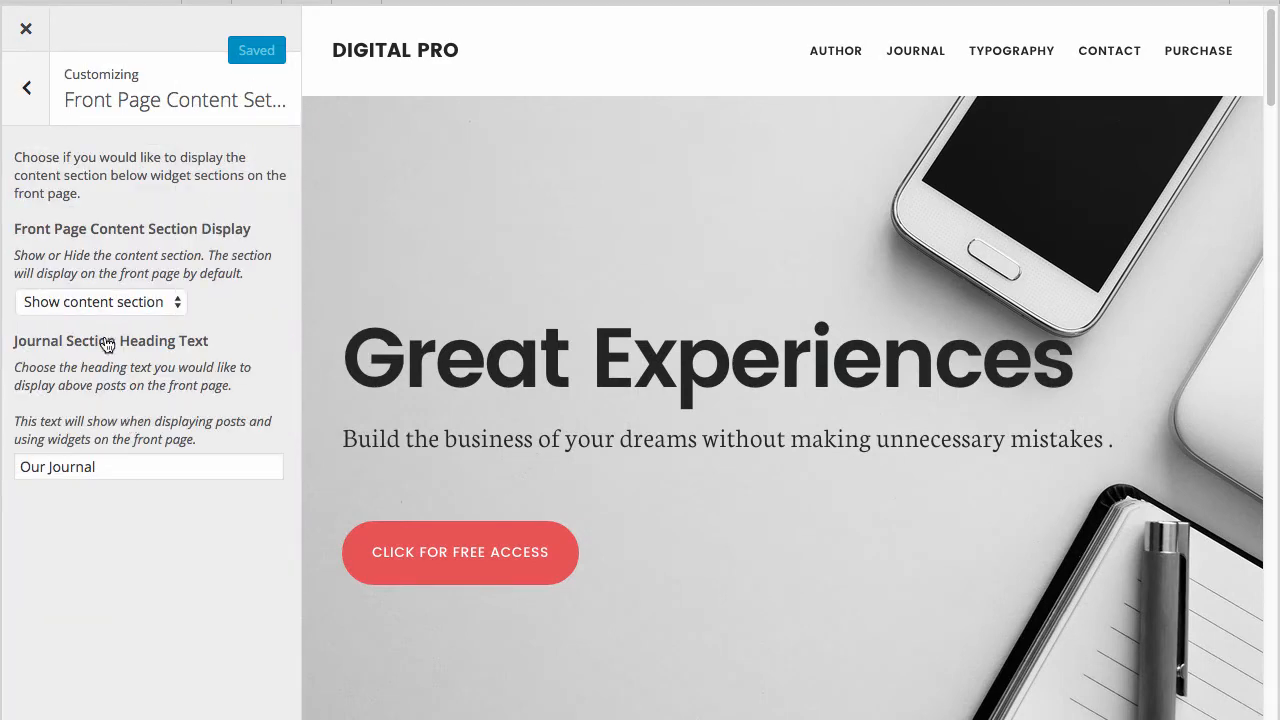
pyautogui.click(20, 93)
pyautogui.click(104, 376)
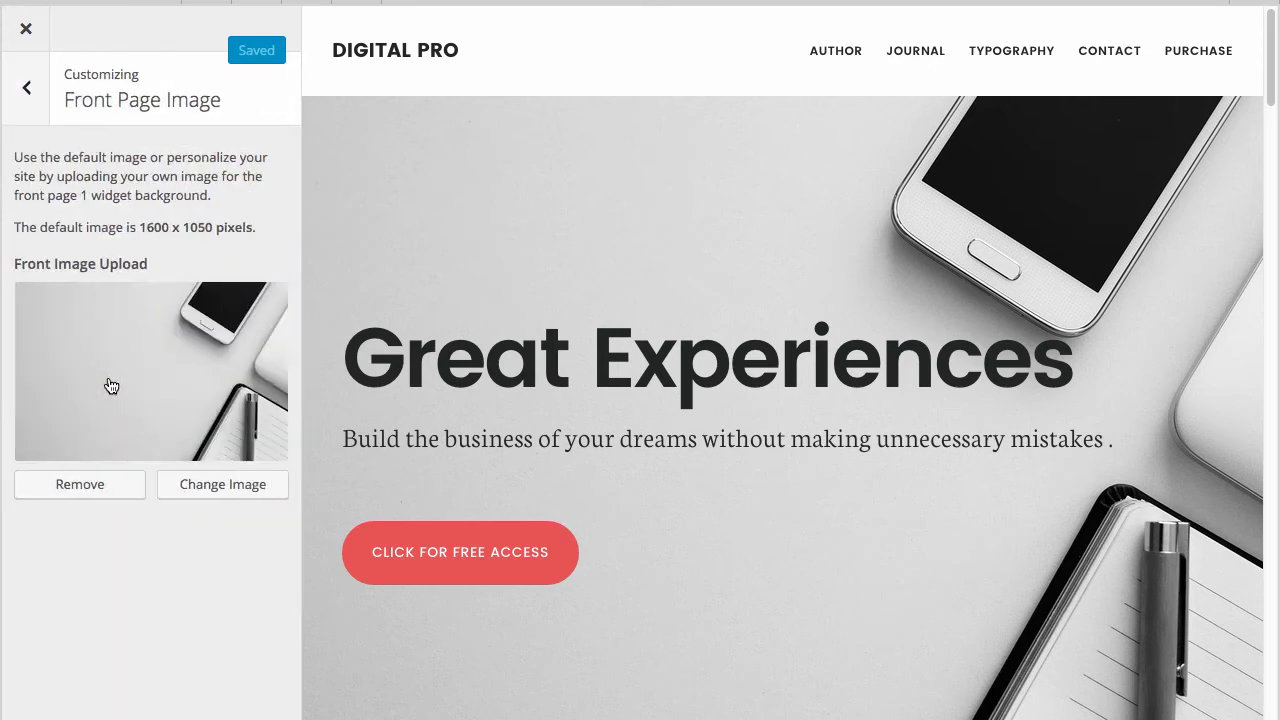
pyautogui.click(24, 89)
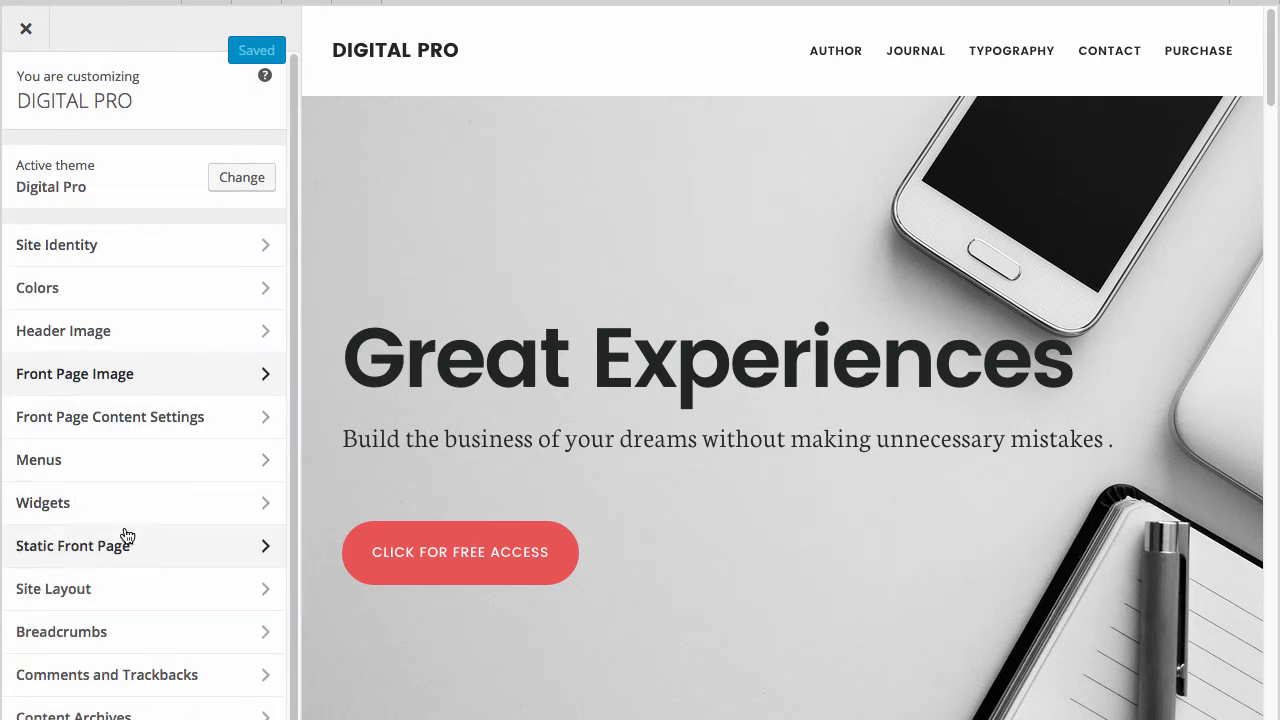
pyautogui.click(102, 507)
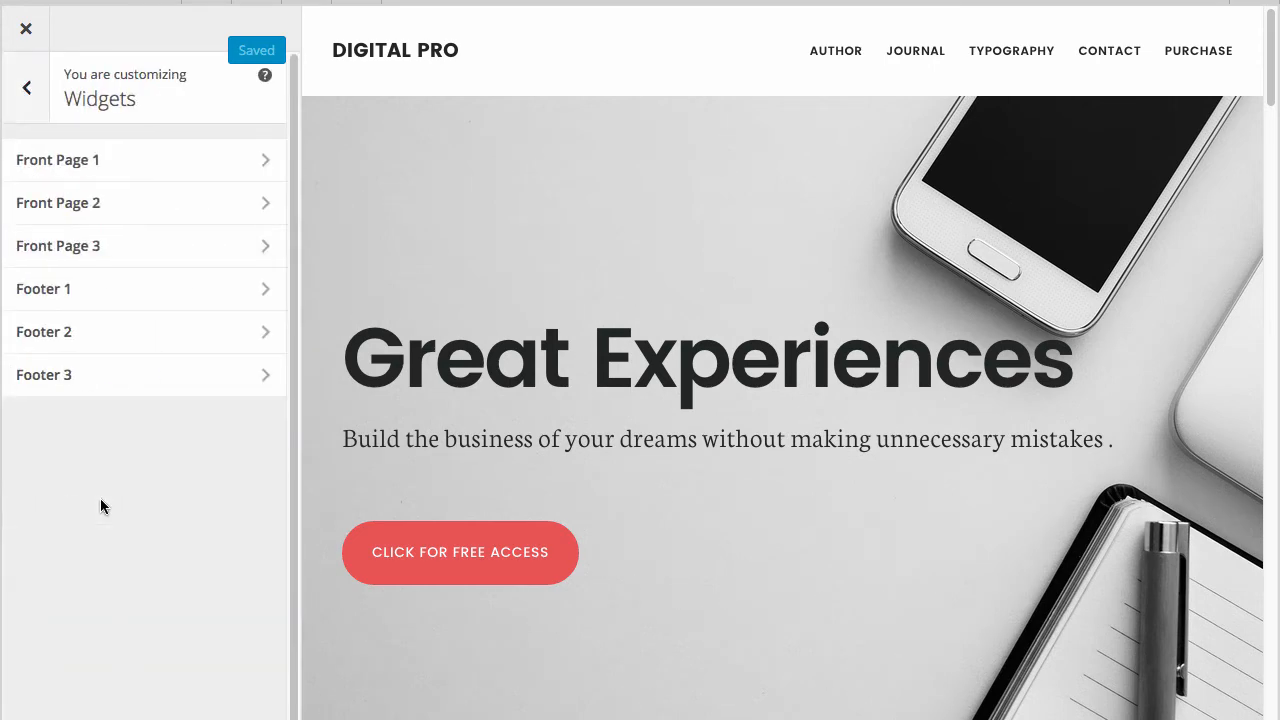
pyautogui.click(85, 170)
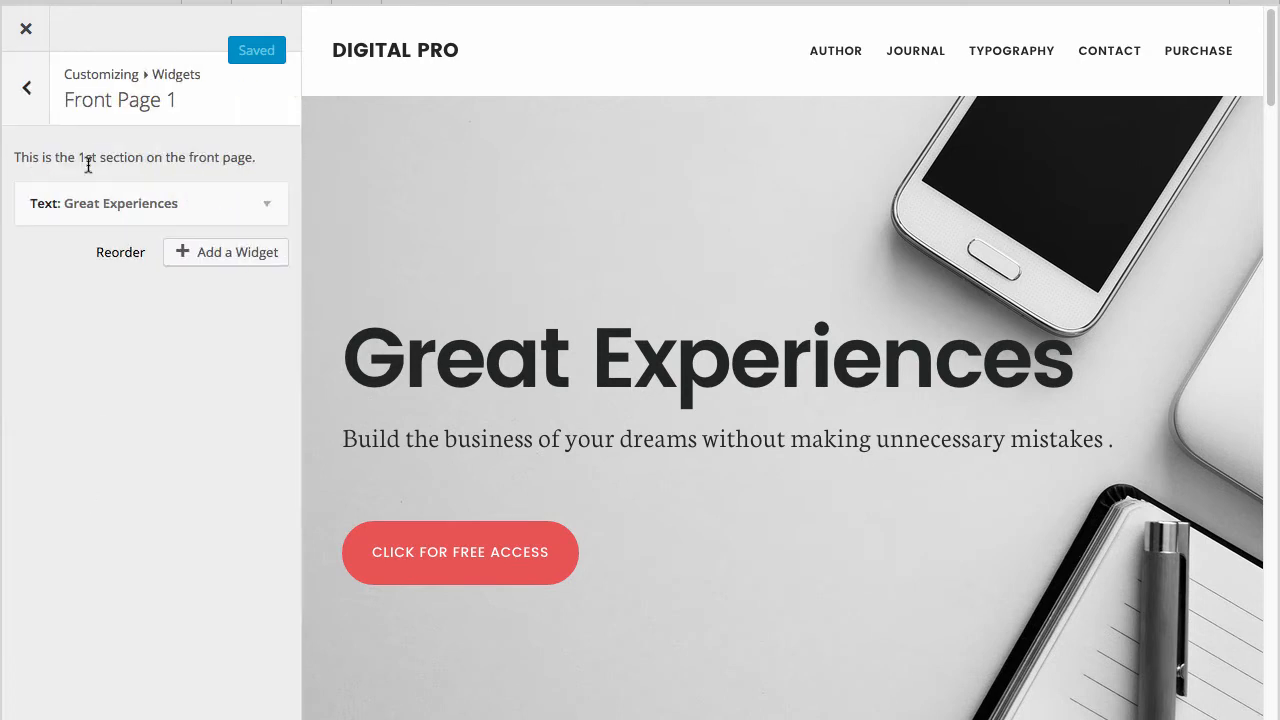
# Retitle the text widget 'Dev Site', start its body 'This is a great looking site', and publish
pyautogui.click(257, 212)
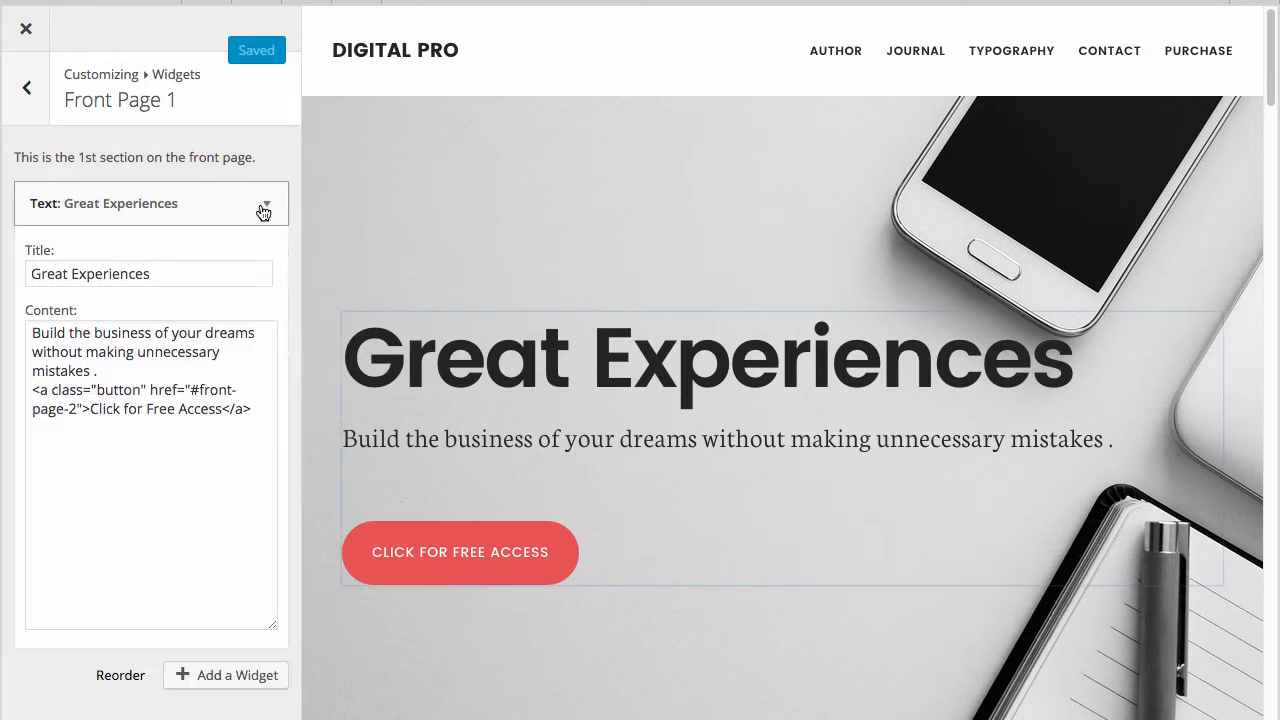
pyautogui.tripleClick(180, 278)
pyautogui.write('Dev S')
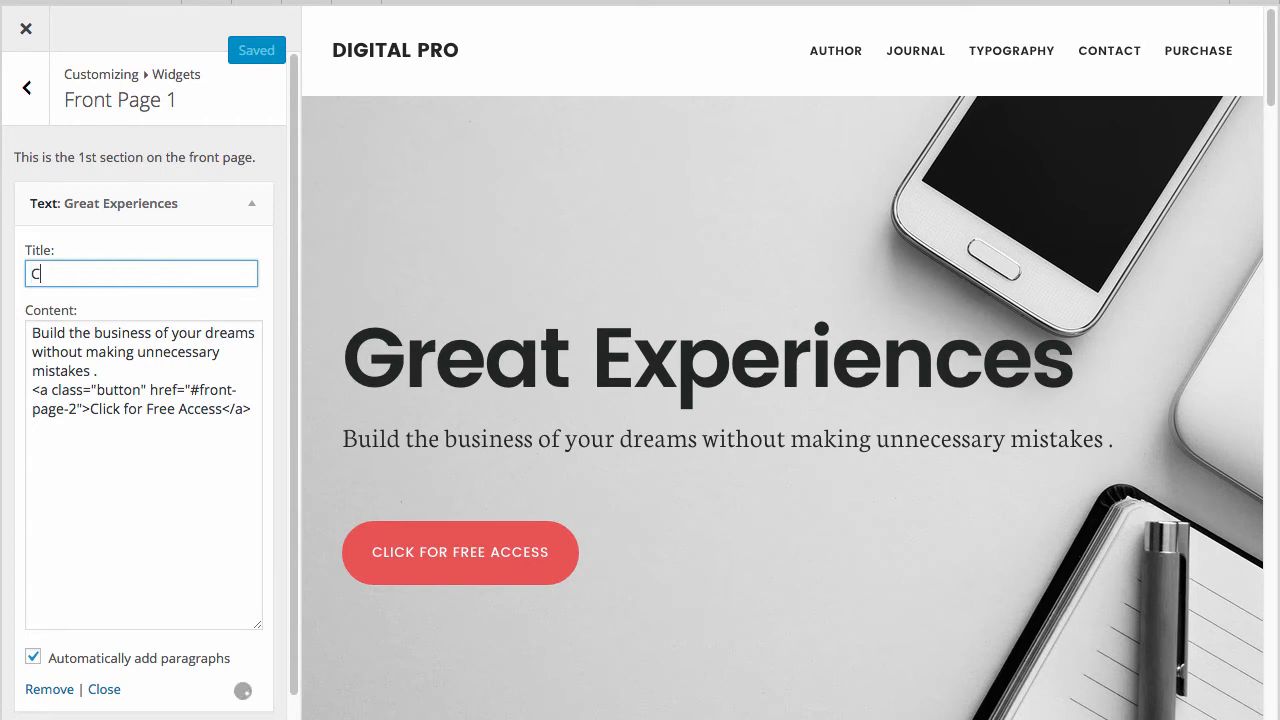
pyautogui.write('ite')
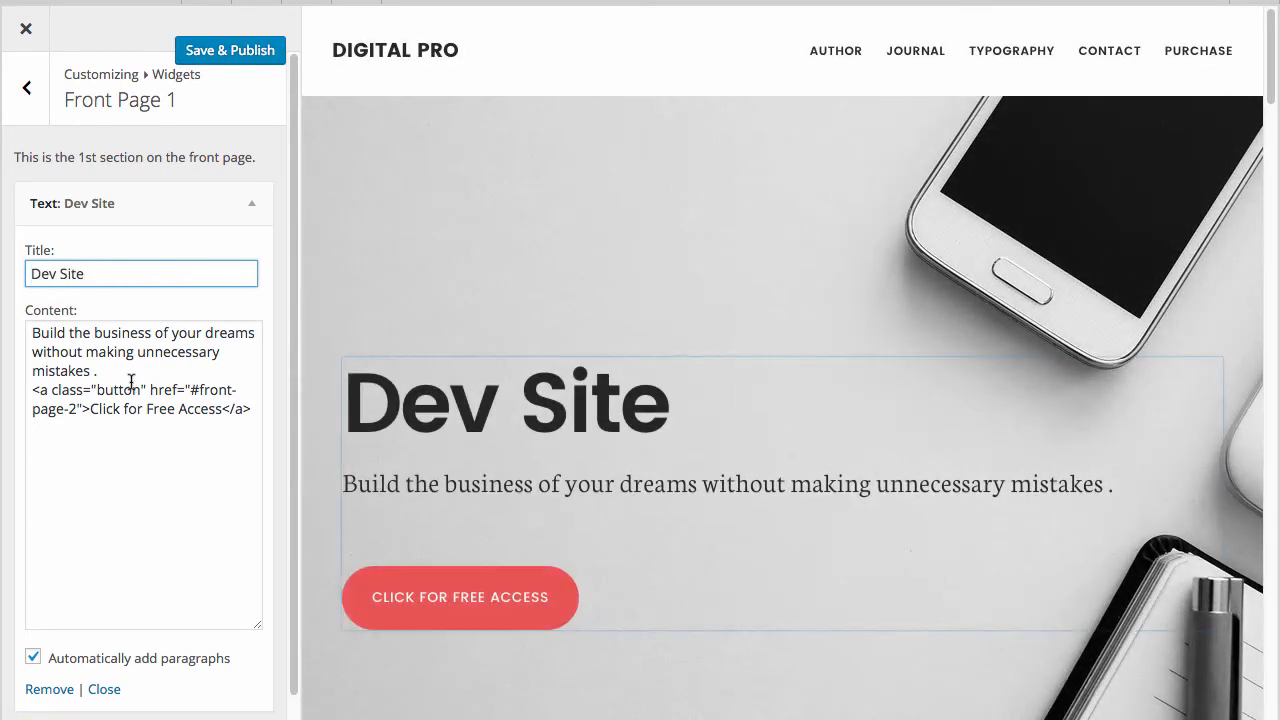
pyautogui.click(92, 370)
pyautogui.keyDown('shift'); pyautogui.click(21, 332); pyautogui.keyUp('shift')
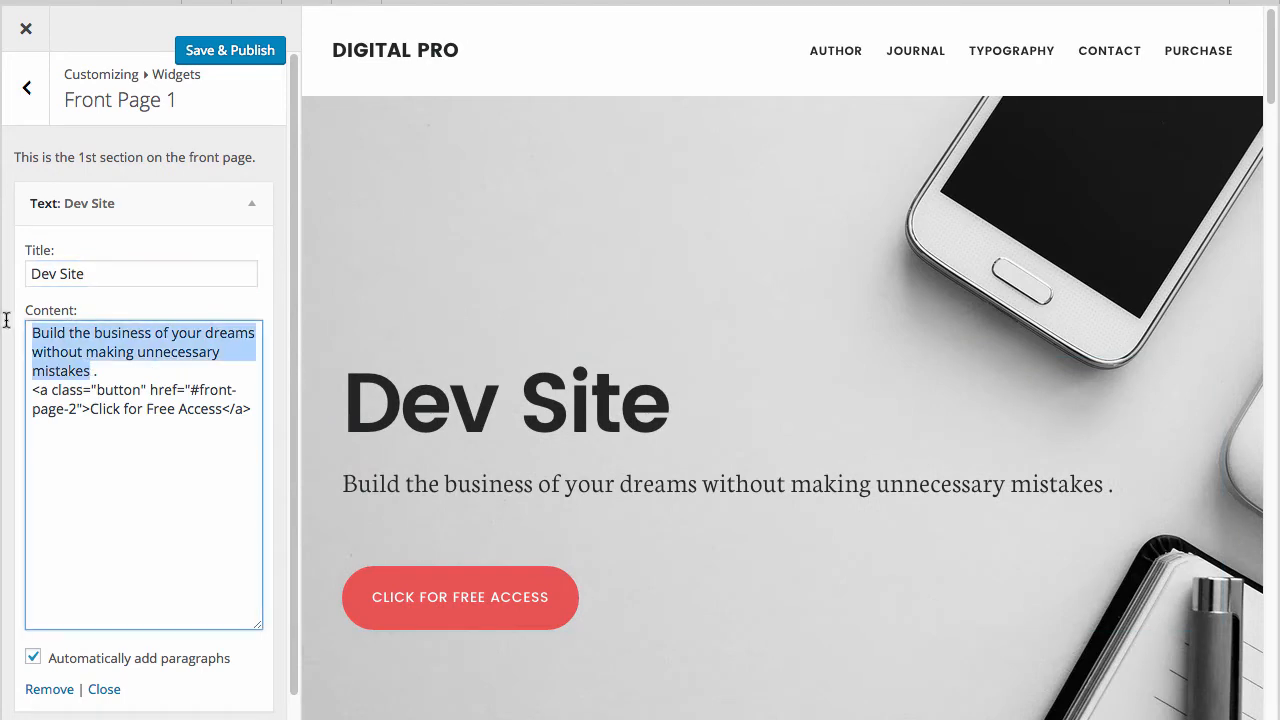
pyautogui.write('This i')
pyautogui.write('s a great lookin')
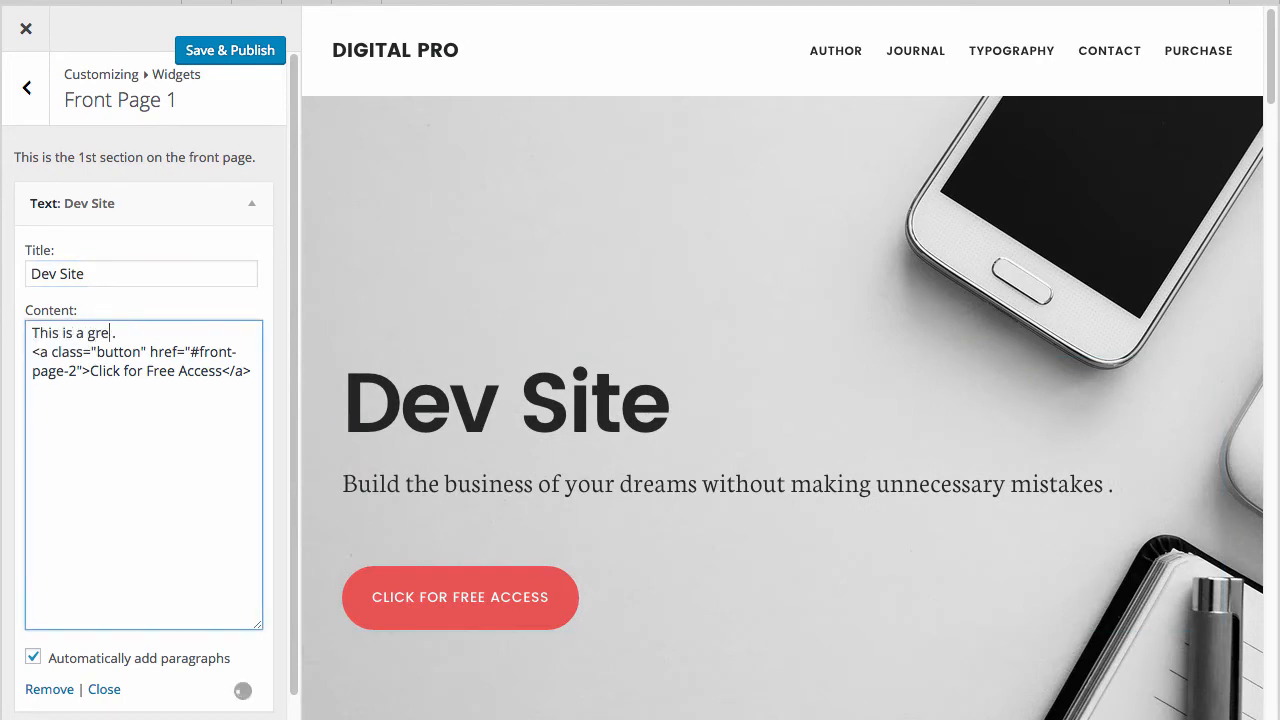
pyautogui.write('g site')
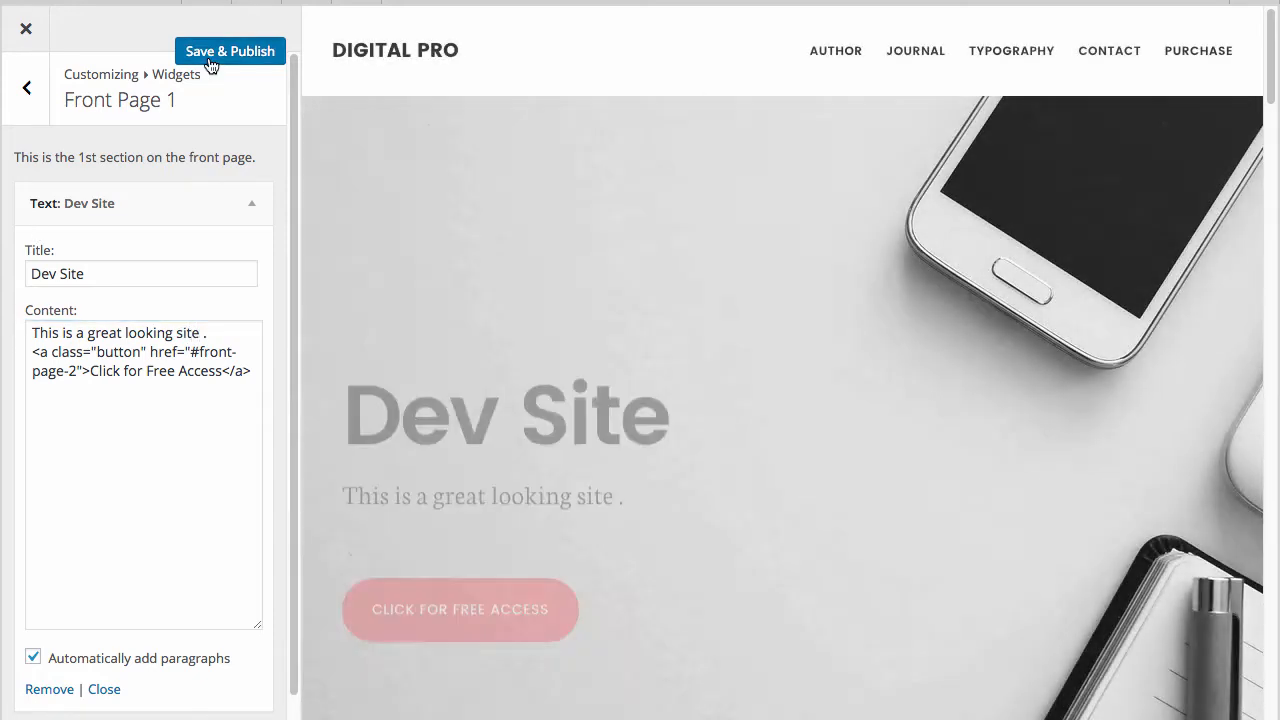
pyautogui.click(208, 56)
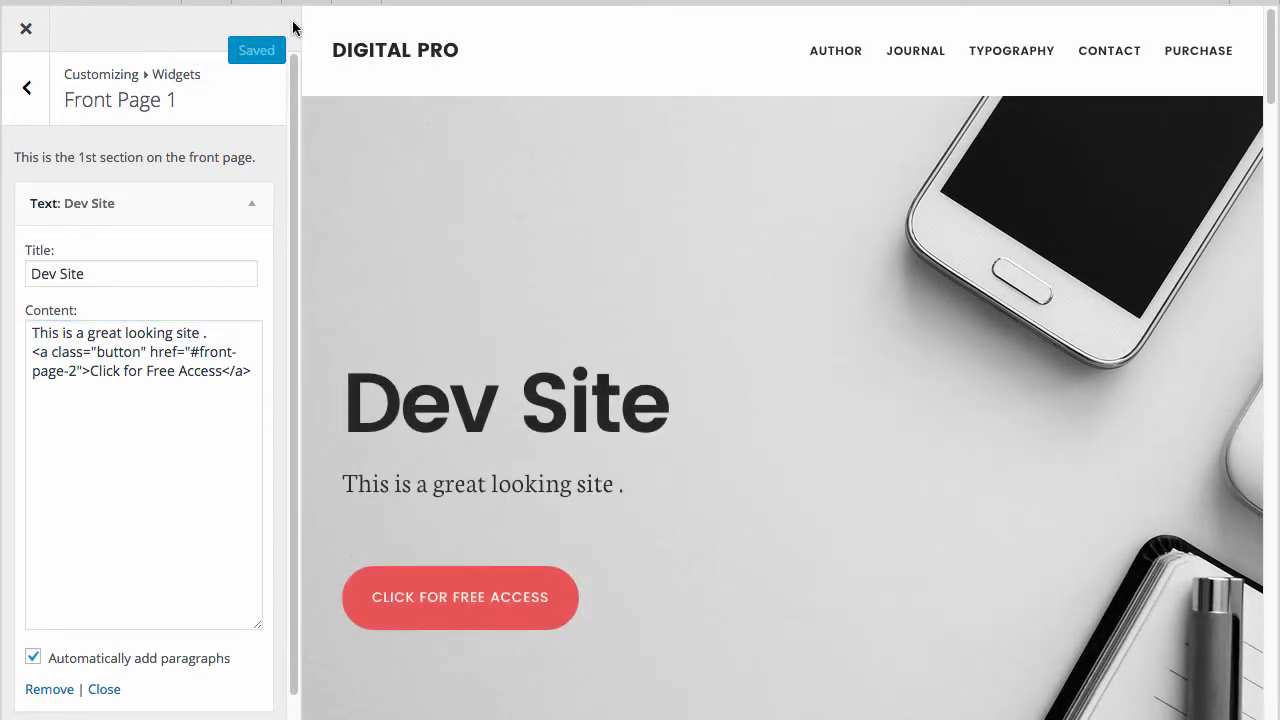
pyautogui.click(26, 30)
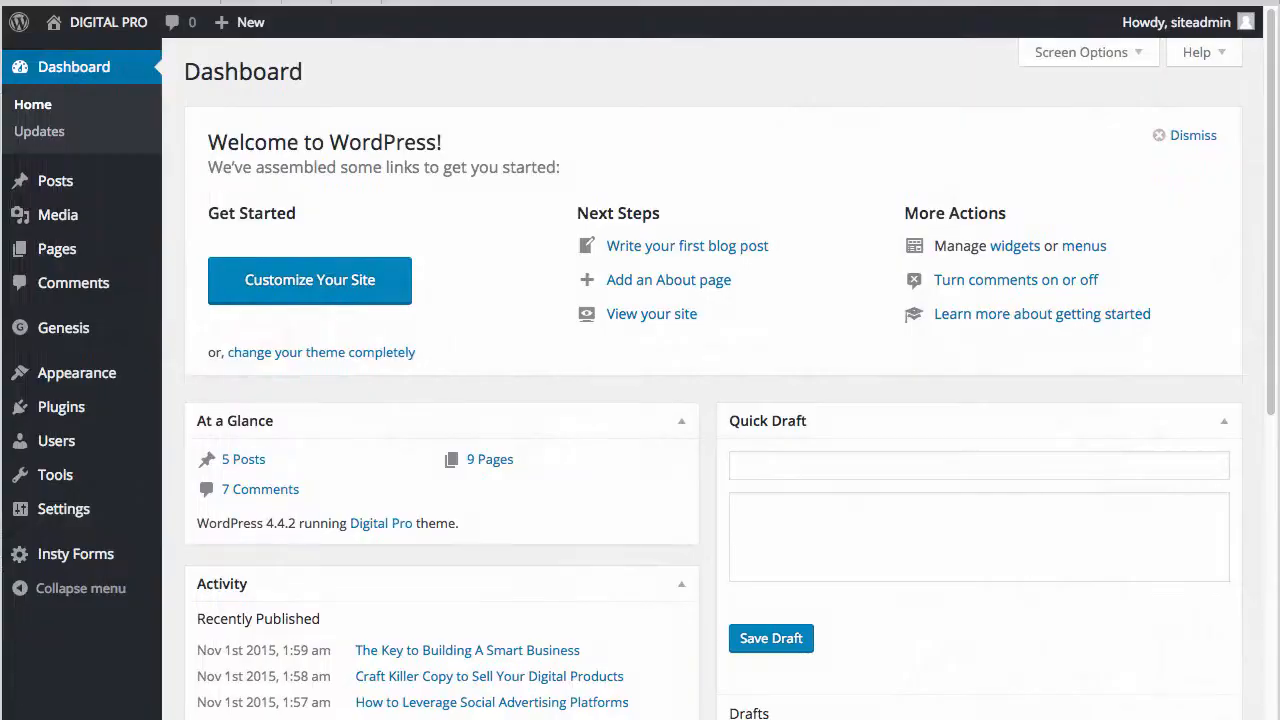
# Reload the live development site to confirm the Dev Site heading, then close its tab
pyautogui.click(160, 1)
pyautogui.click(257, 1)
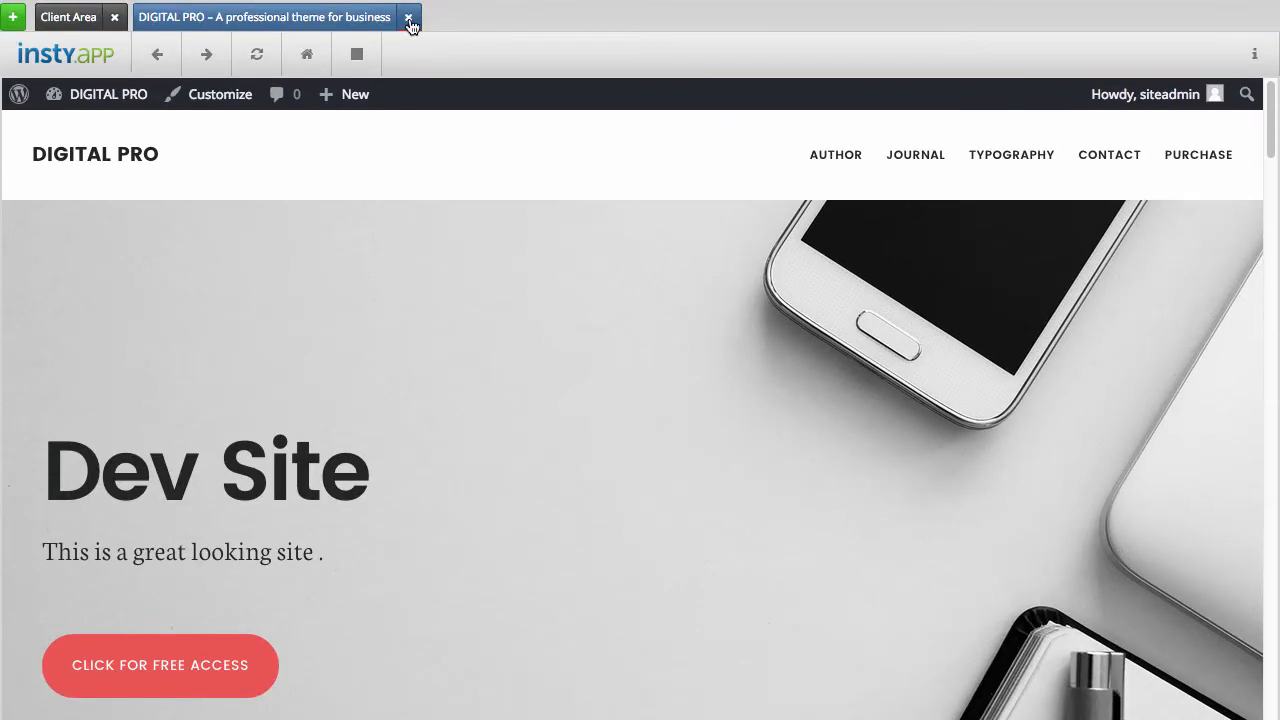
pyautogui.click(409, 18)
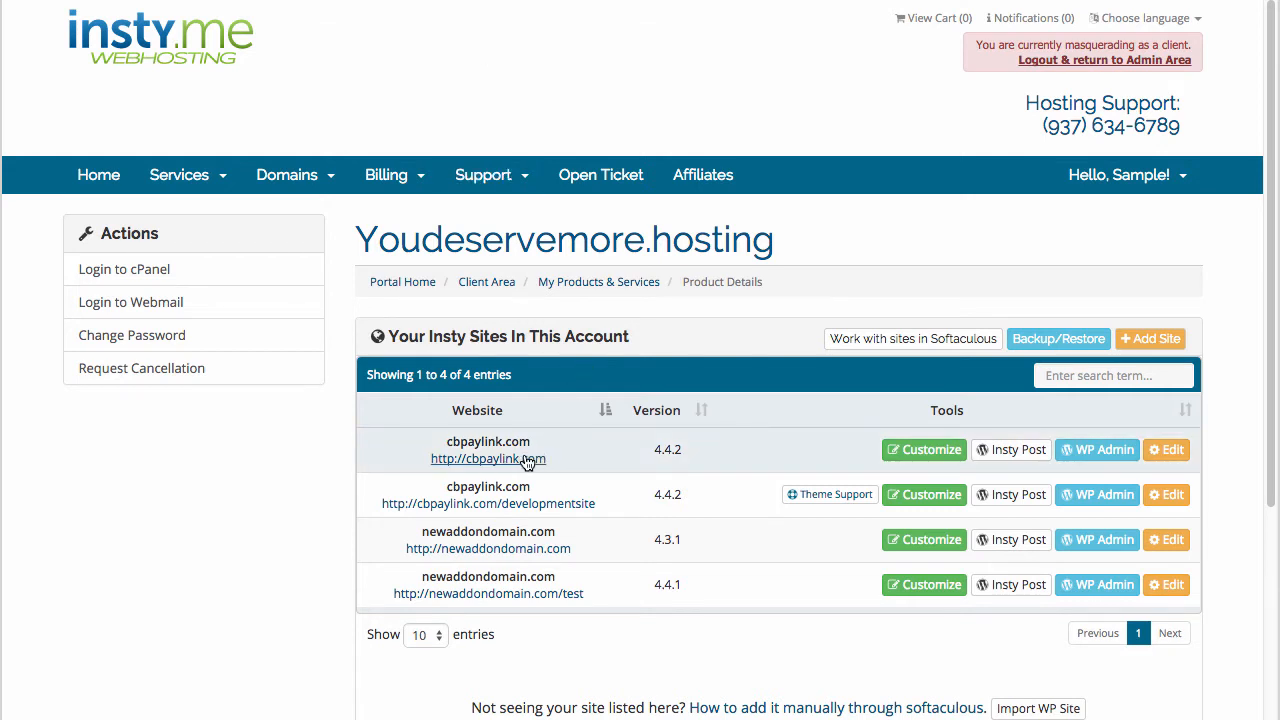
# Copy the main cbpaylink.com site into the oldsite subfolder on cbpaylink.com
pyautogui.click(1174, 451)
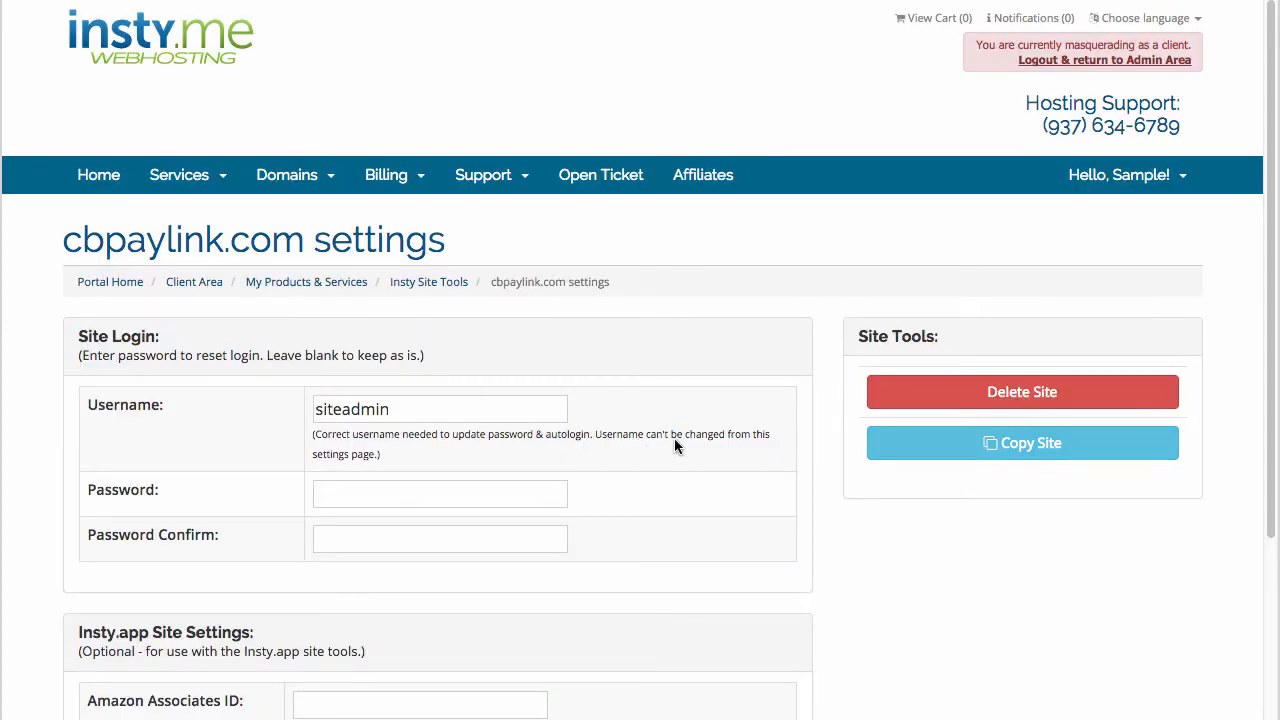
pyautogui.click(1024, 449)
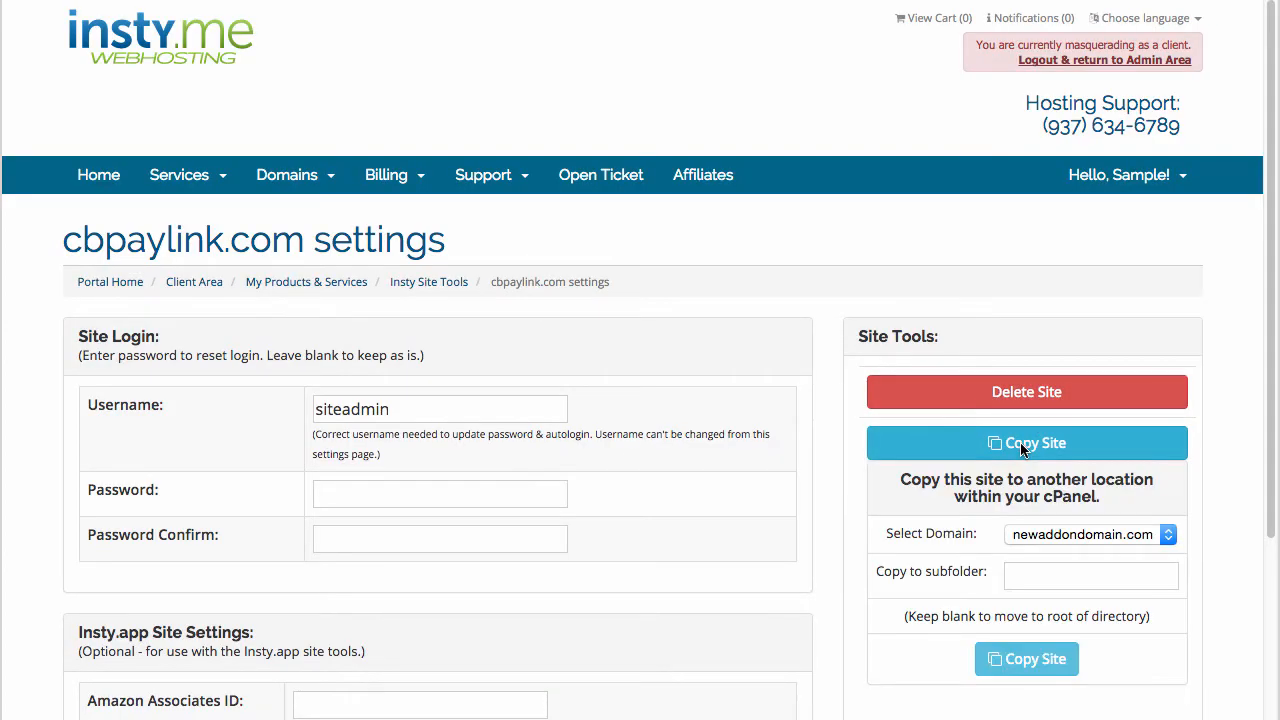
pyautogui.click(1138, 538)
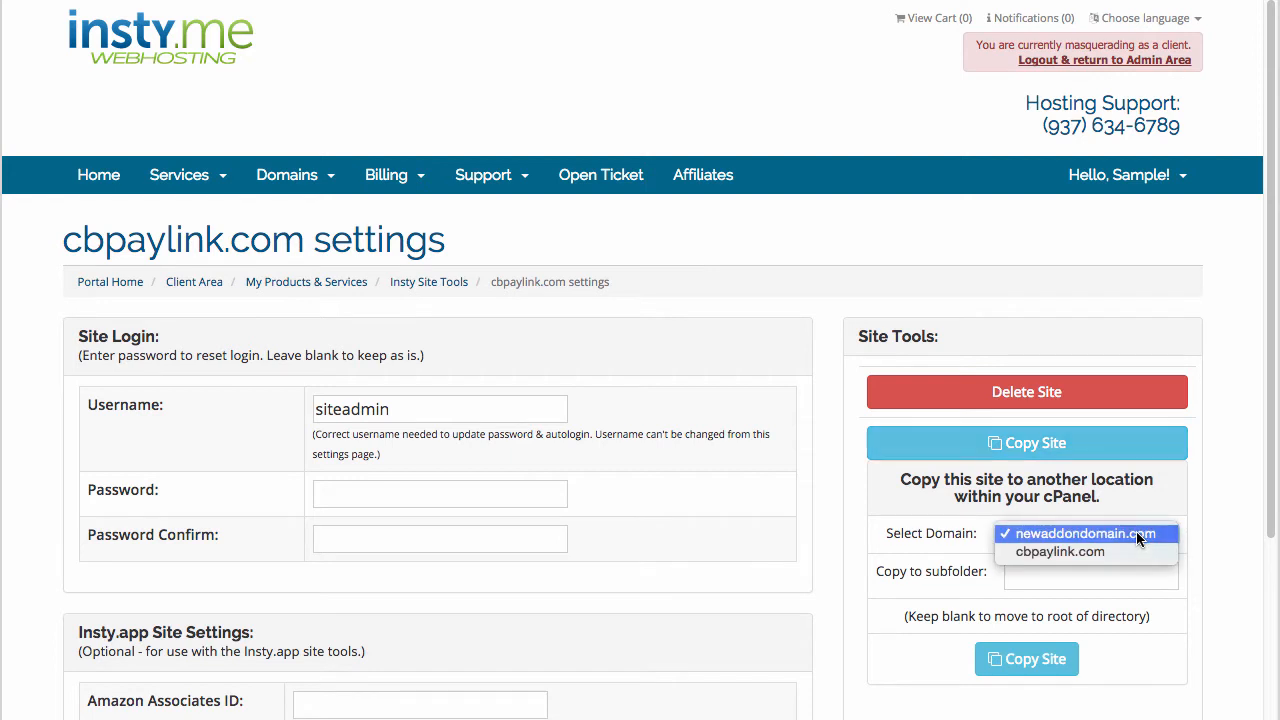
pyautogui.click(1088, 547)
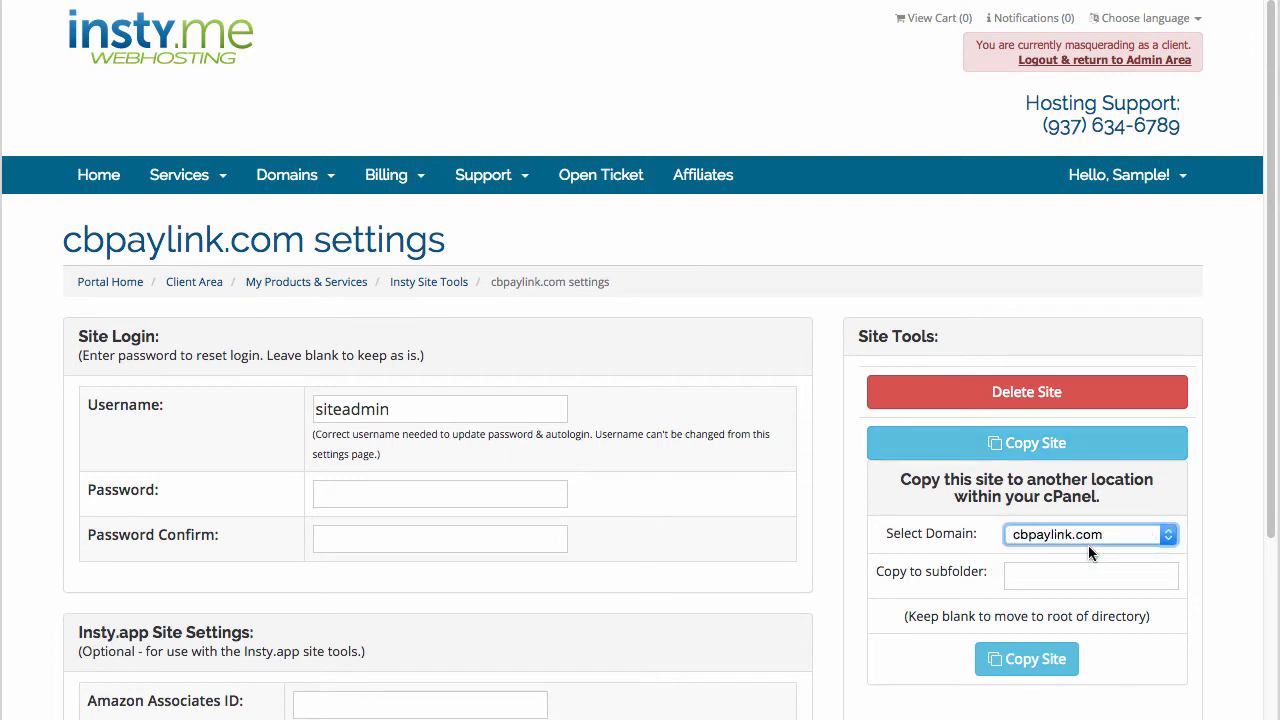
pyautogui.click(1100, 572)
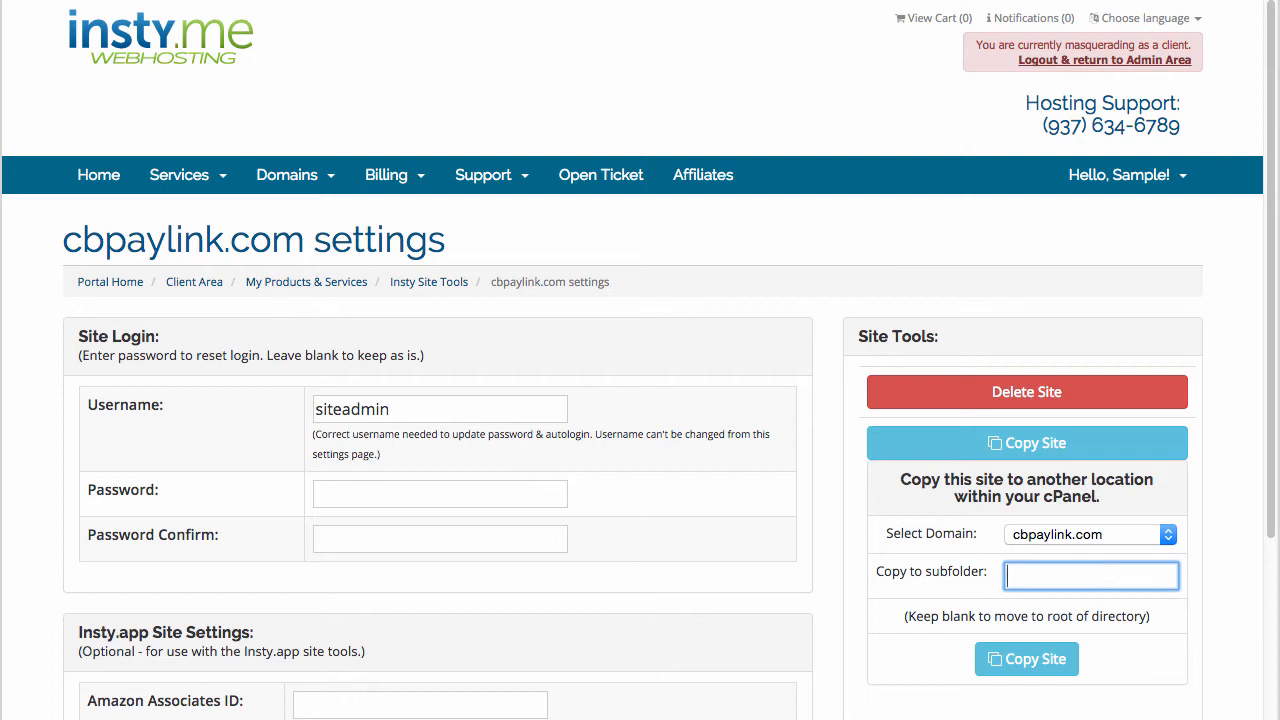
pyautogui.write('oldsite')
pyautogui.click(1055, 662)
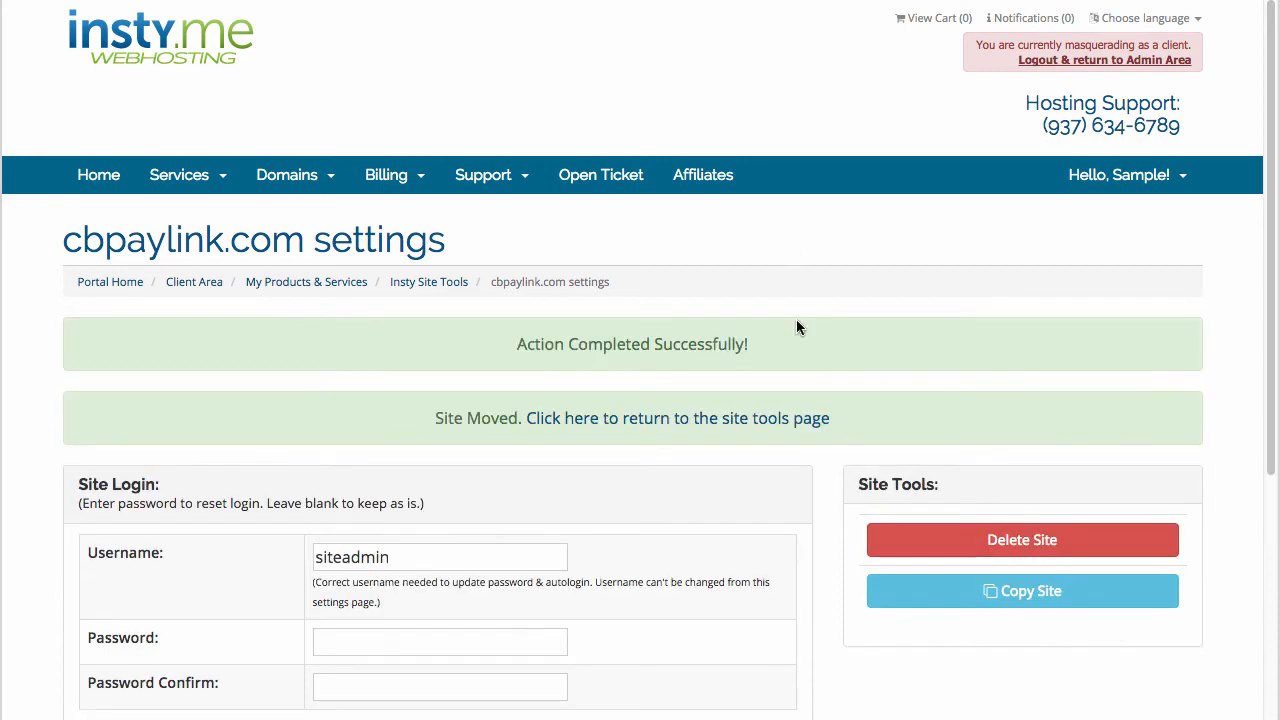
# Return to the sites list, scroll through the Agency site, and jump back to its homepage top
pyautogui.click(827, 417)
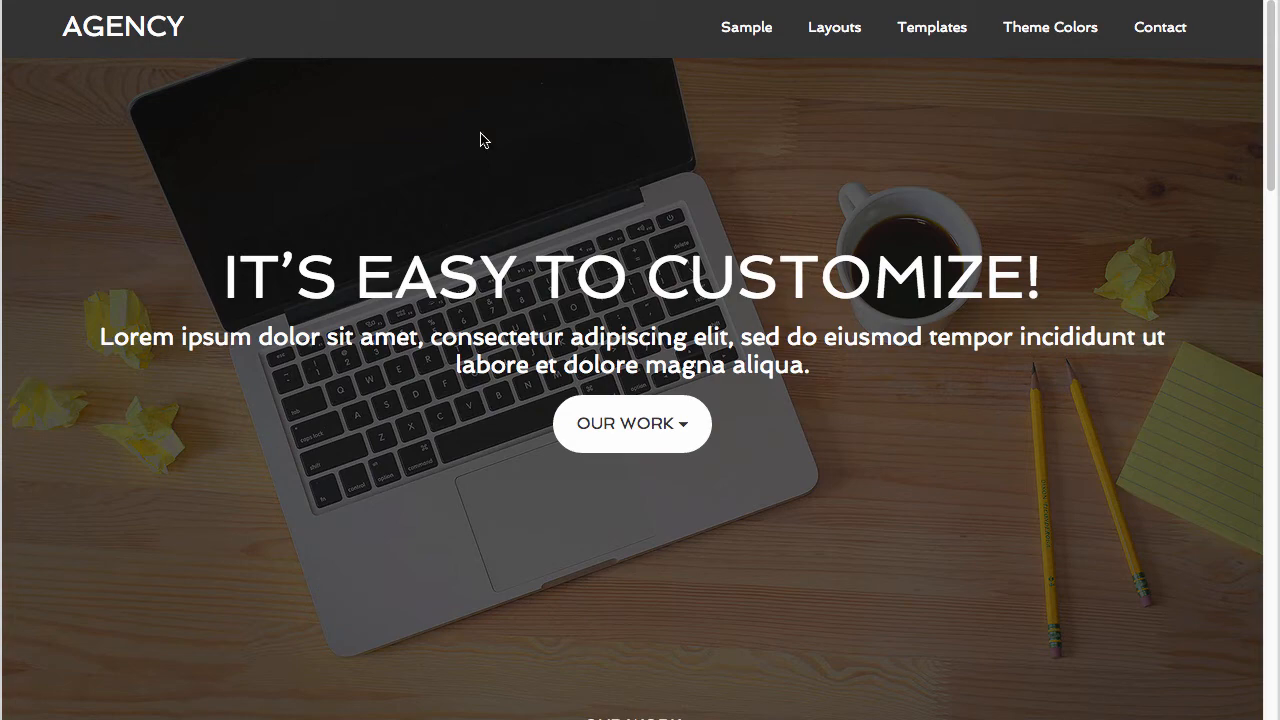
pyautogui.scroll(-5, 500, 157)
pyautogui.scroll(-3, 458, 389)
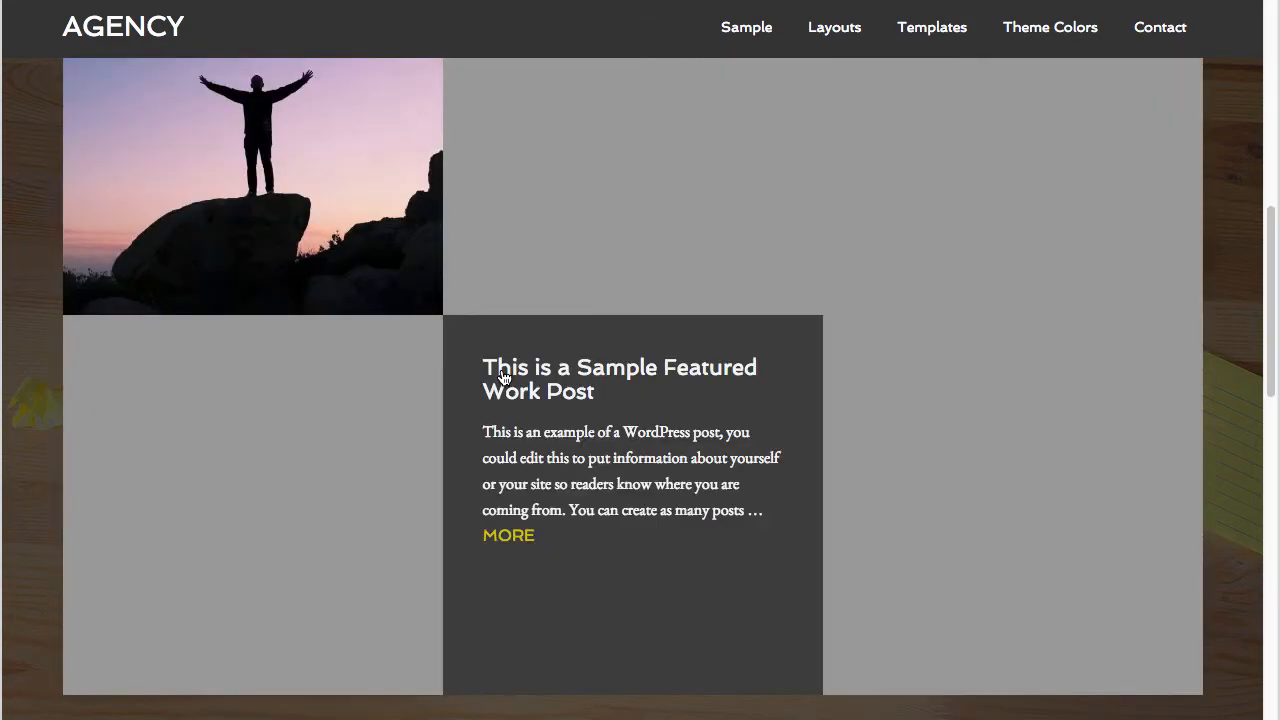
pyautogui.scroll(8, 541, 369)
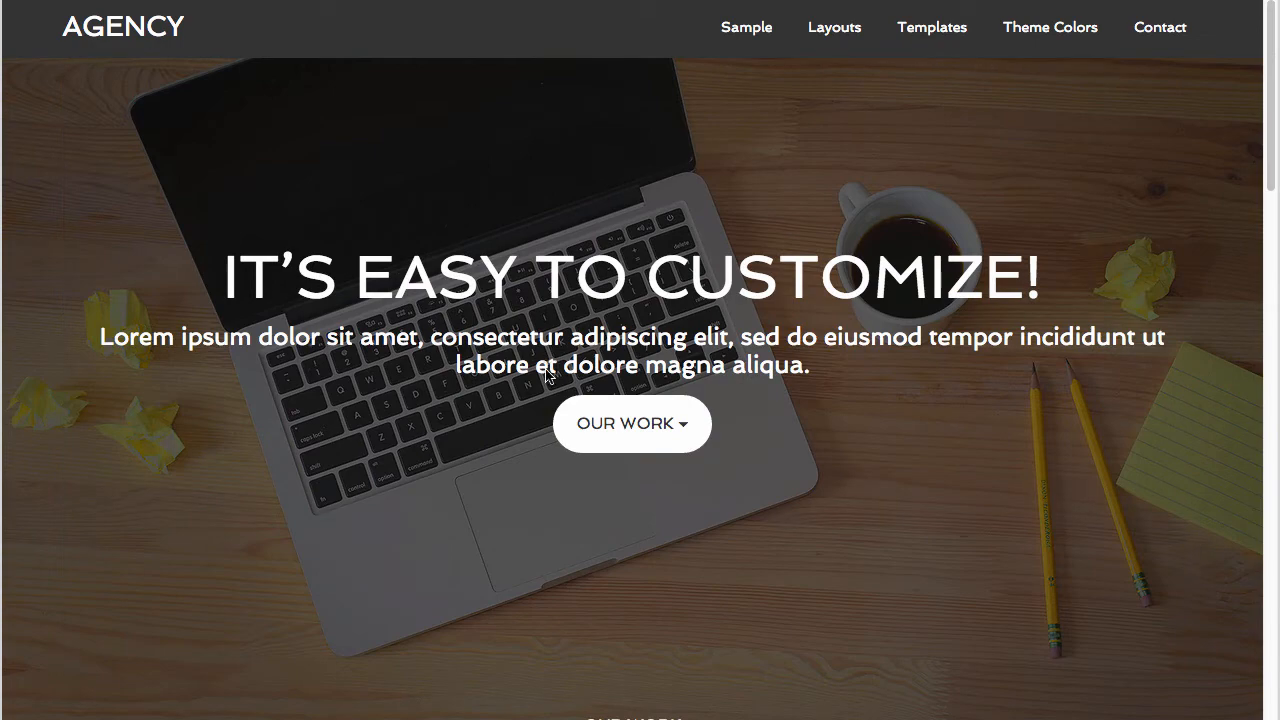
pyautogui.scroll(-1, 549, 374)
pyautogui.scroll(1, 549, 374)
pyautogui.scroll(-3, 620, 287)
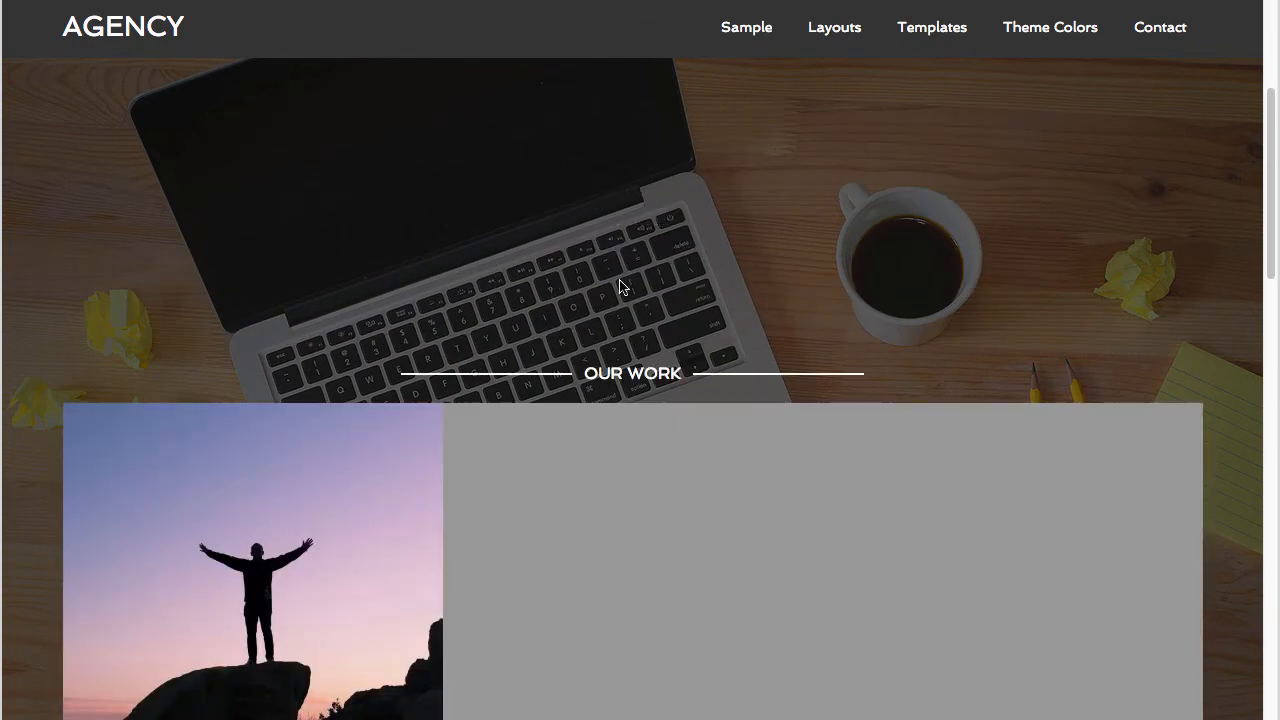
pyautogui.scroll(-1, 620, 287)
pyautogui.scroll(-1, 616, 274)
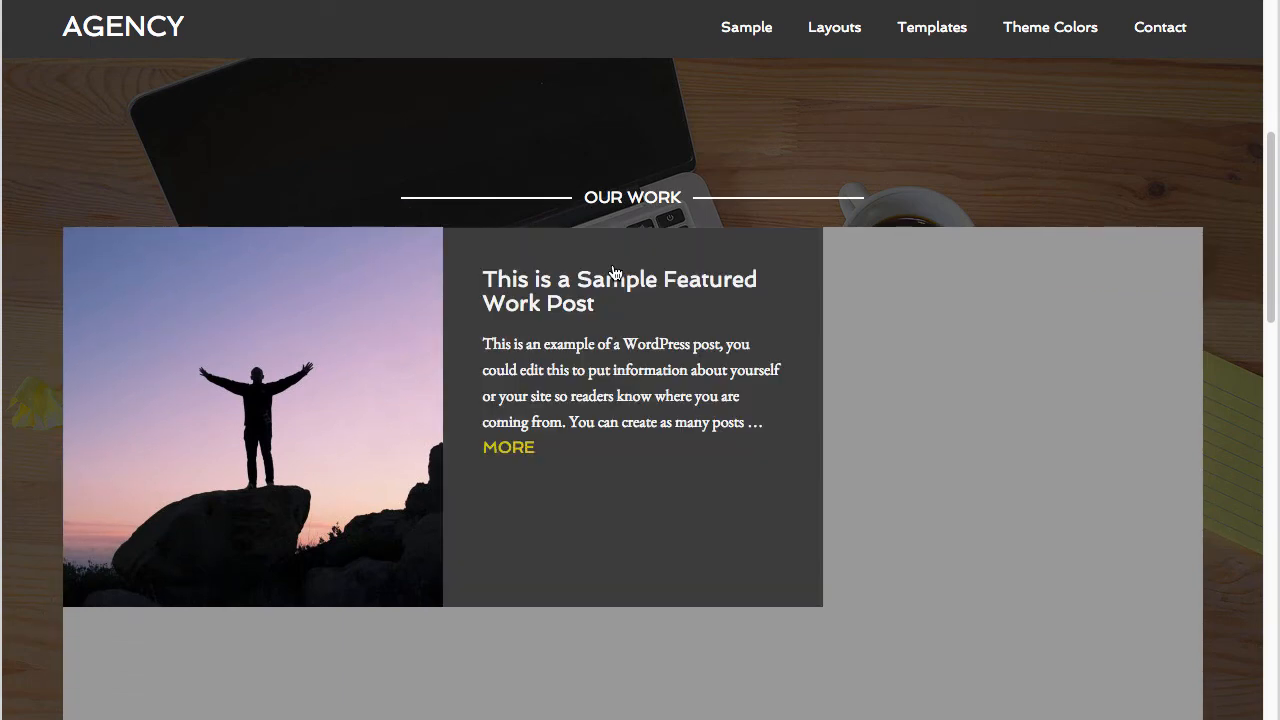
pyautogui.scroll(-3, 616, 272)
pyautogui.scroll(3, 616, 272)
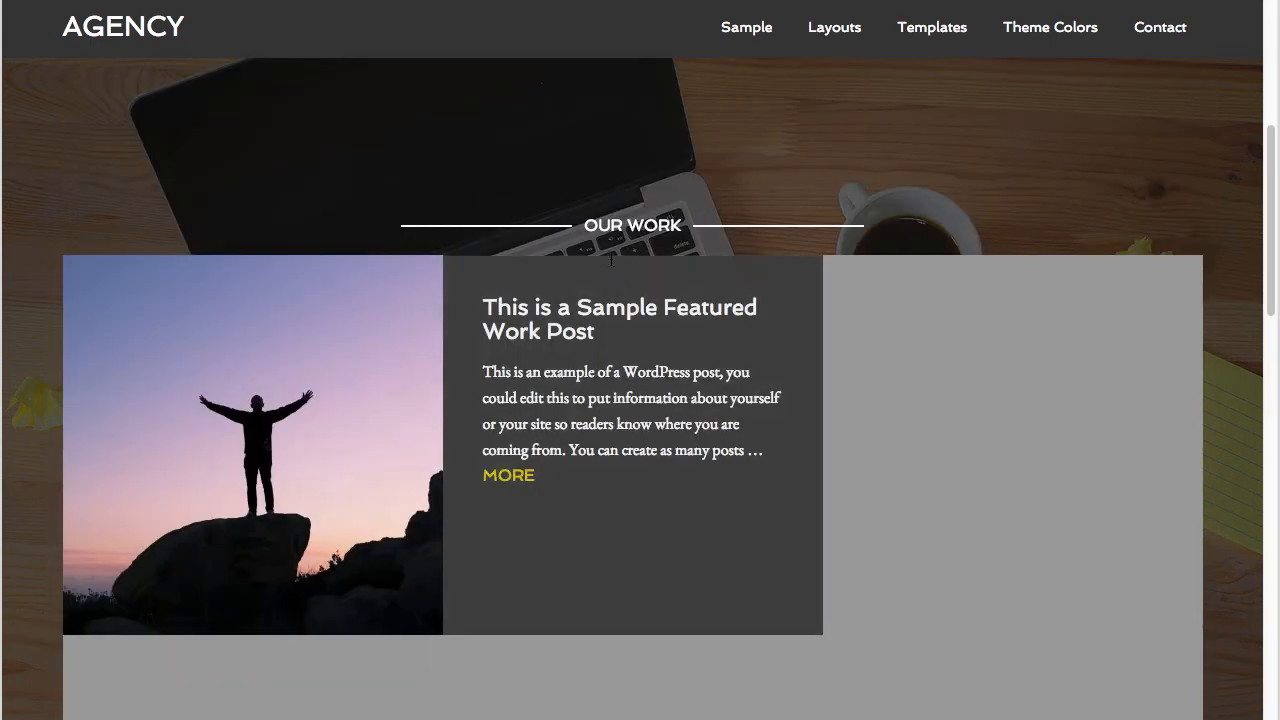
pyautogui.moveTo(786, 29)
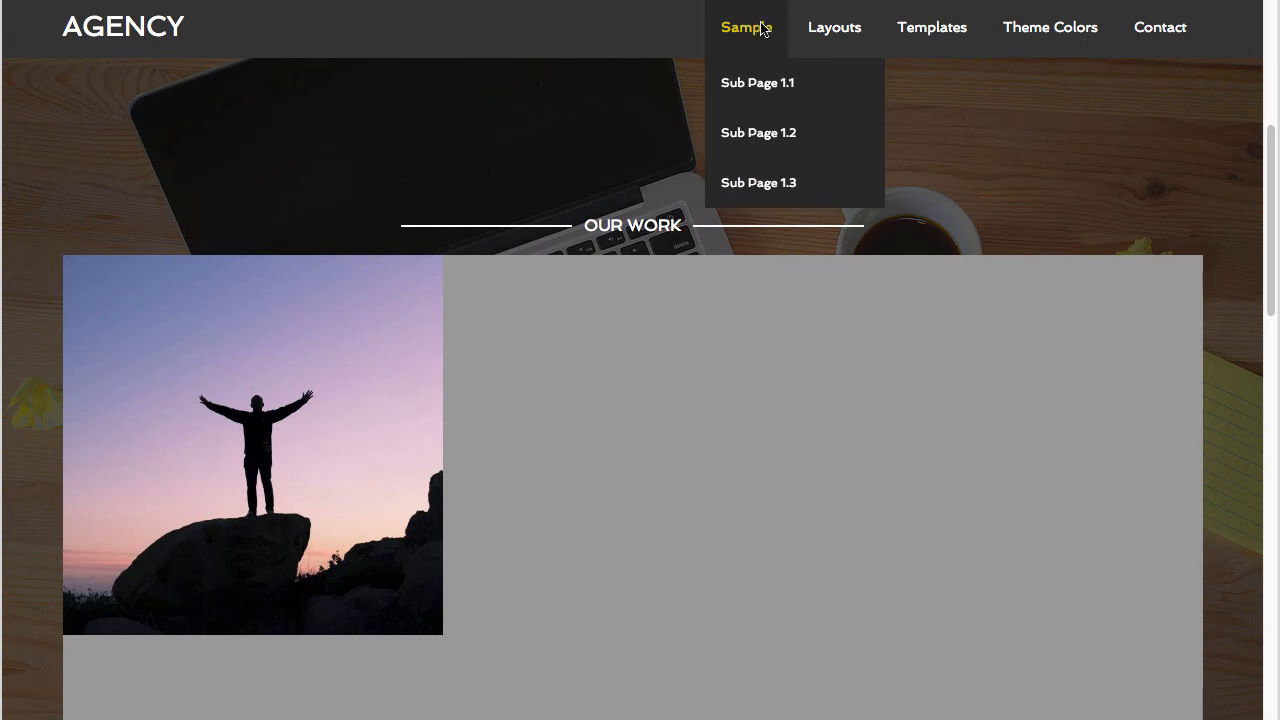
pyautogui.scroll(-1, 509, 397)
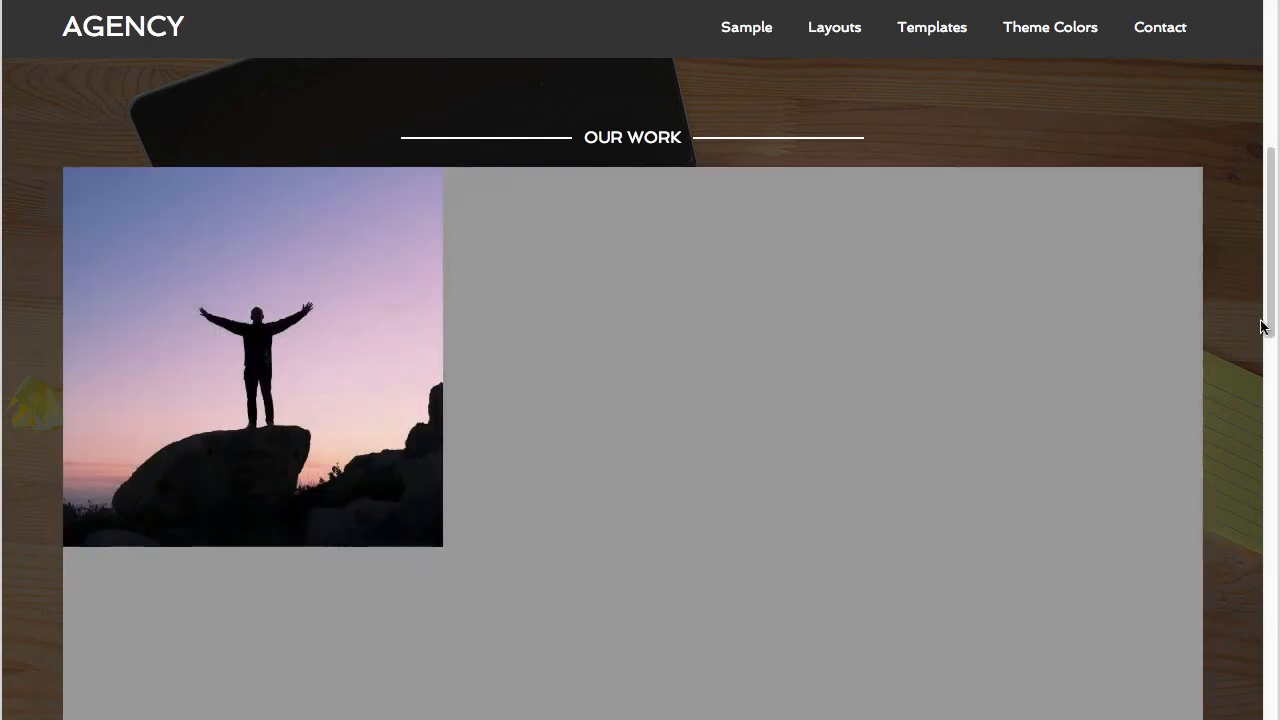
pyautogui.click(165, 38)
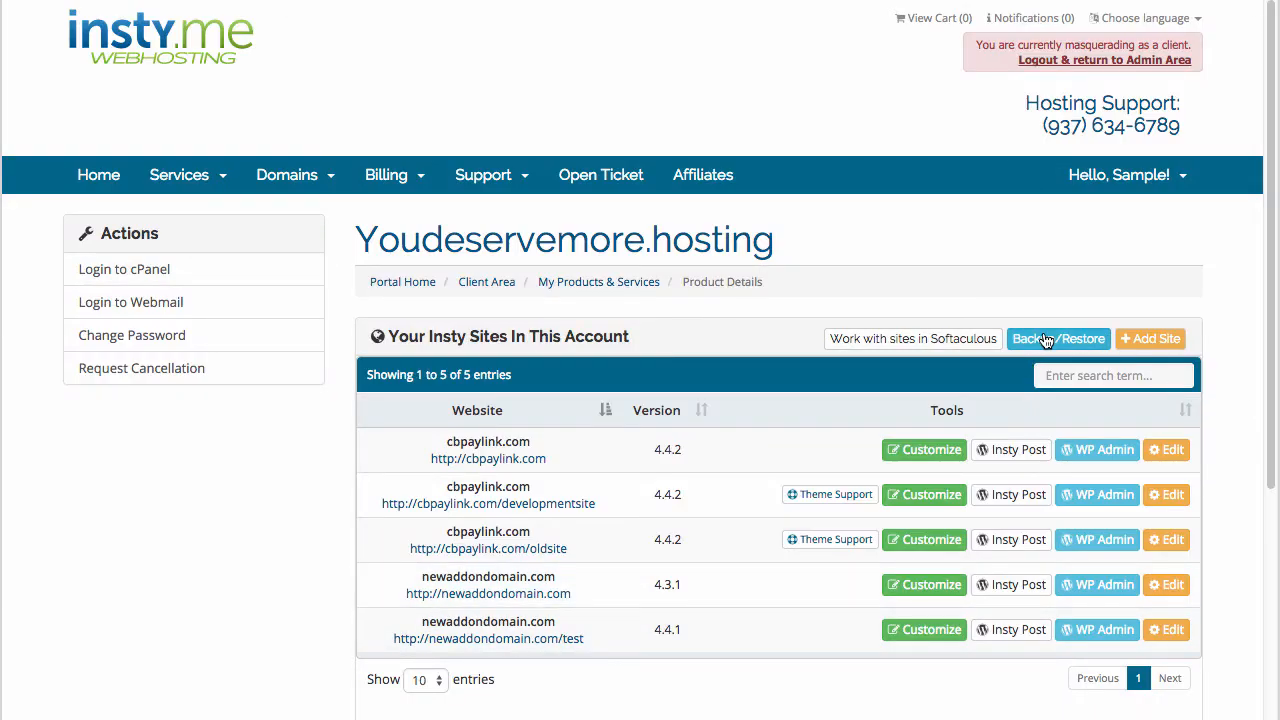
# Delete the root cbpaylink.com site, confirm, and go back to the sites list
pyautogui.click(1166, 454)
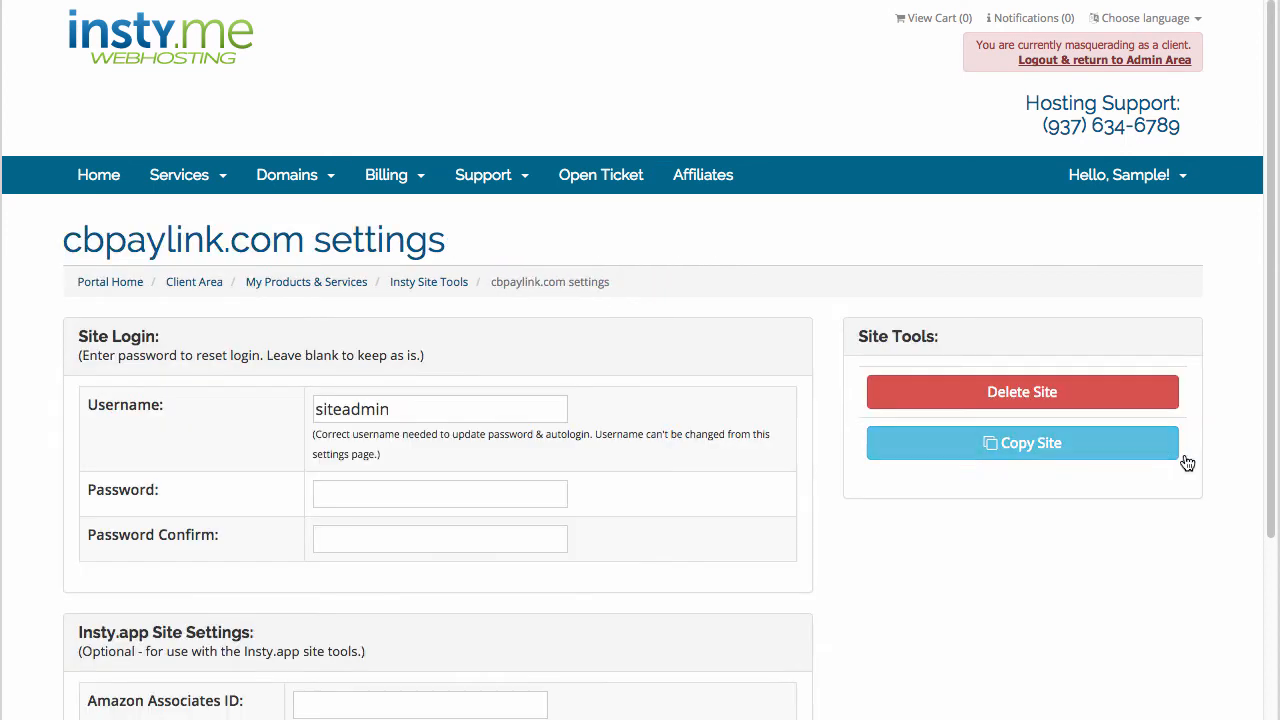
pyautogui.click(1004, 407)
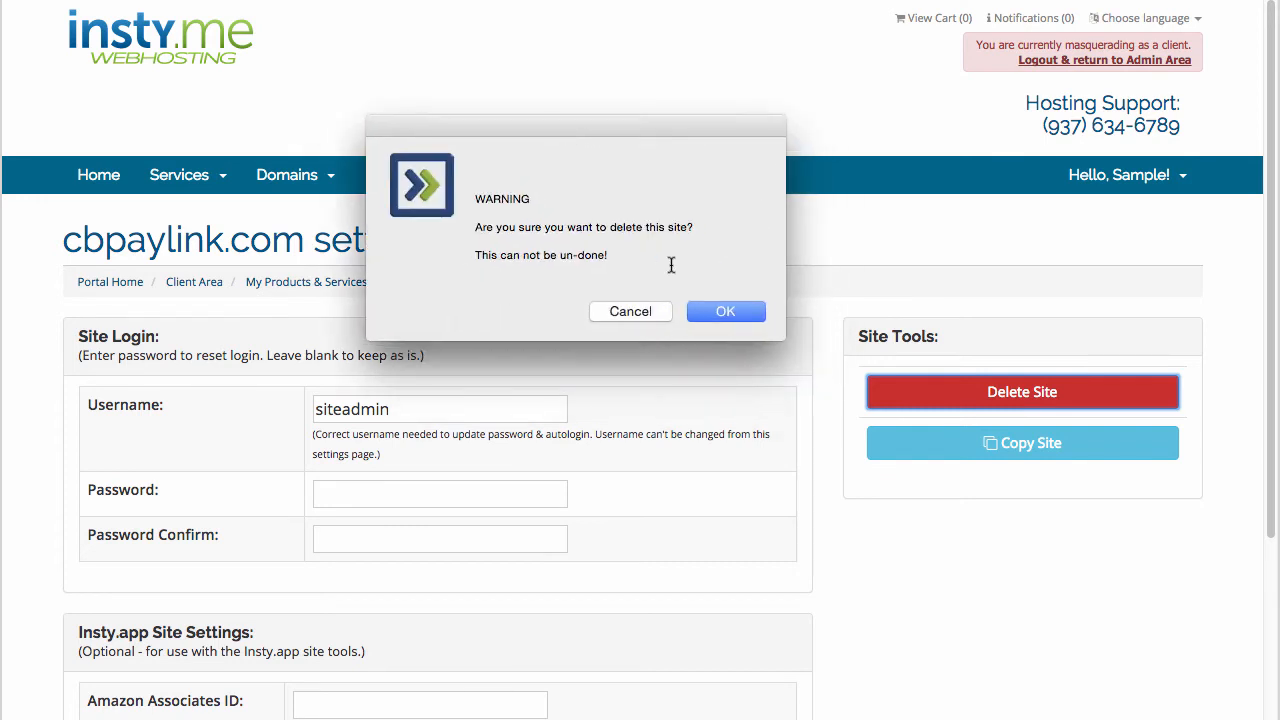
pyautogui.click(711, 316)
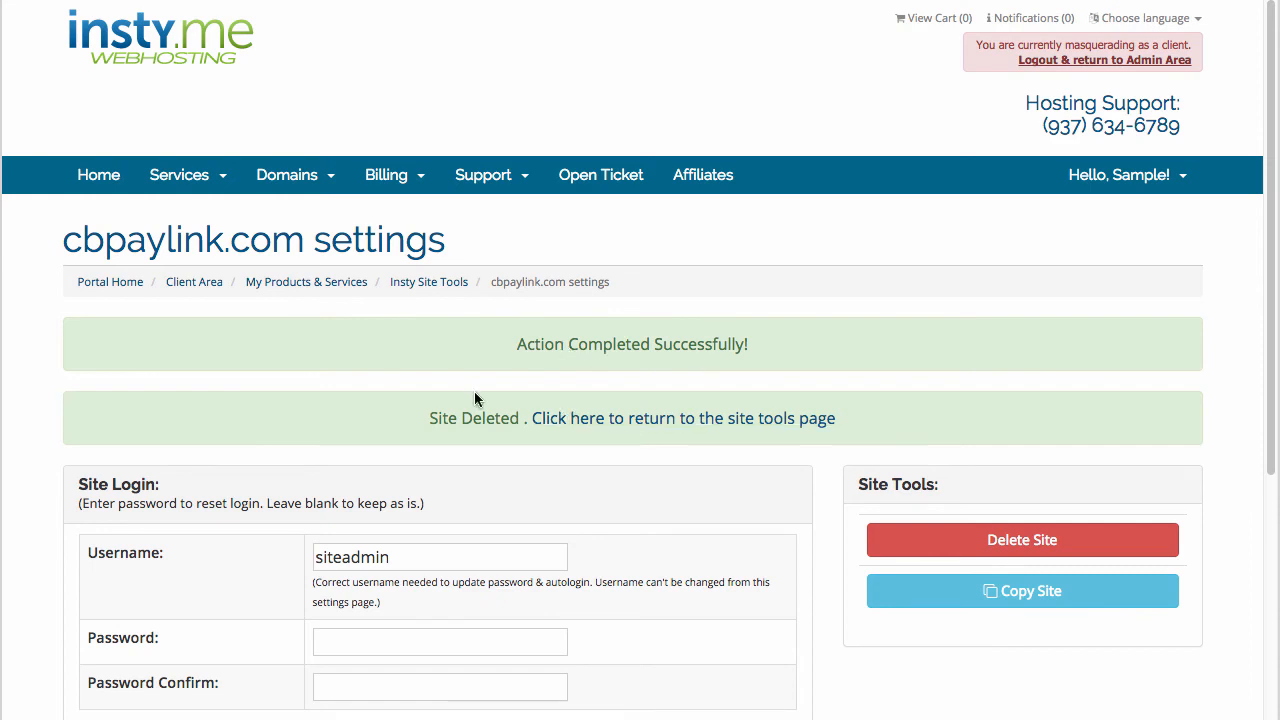
pyautogui.click(705, 423)
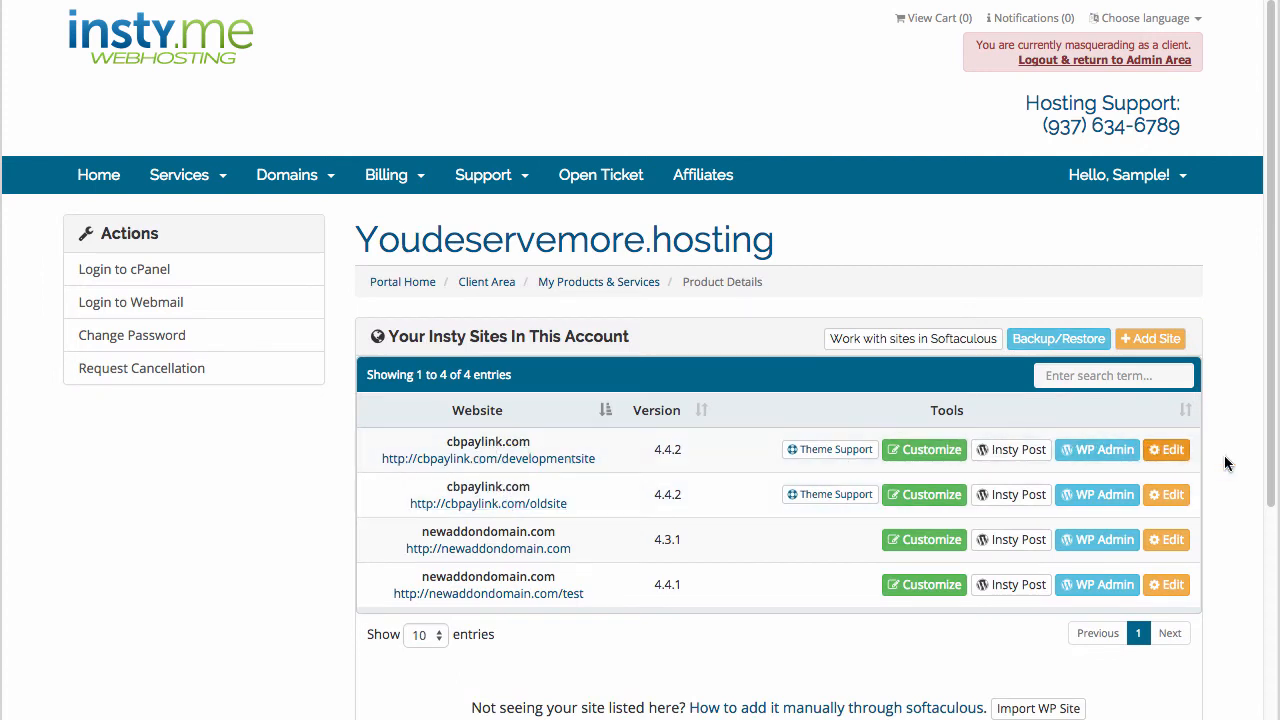
# Copy developmentsite to the cbpaylink.com root with no subfolder, then open the root site to check it
pyautogui.click(1068, 450)
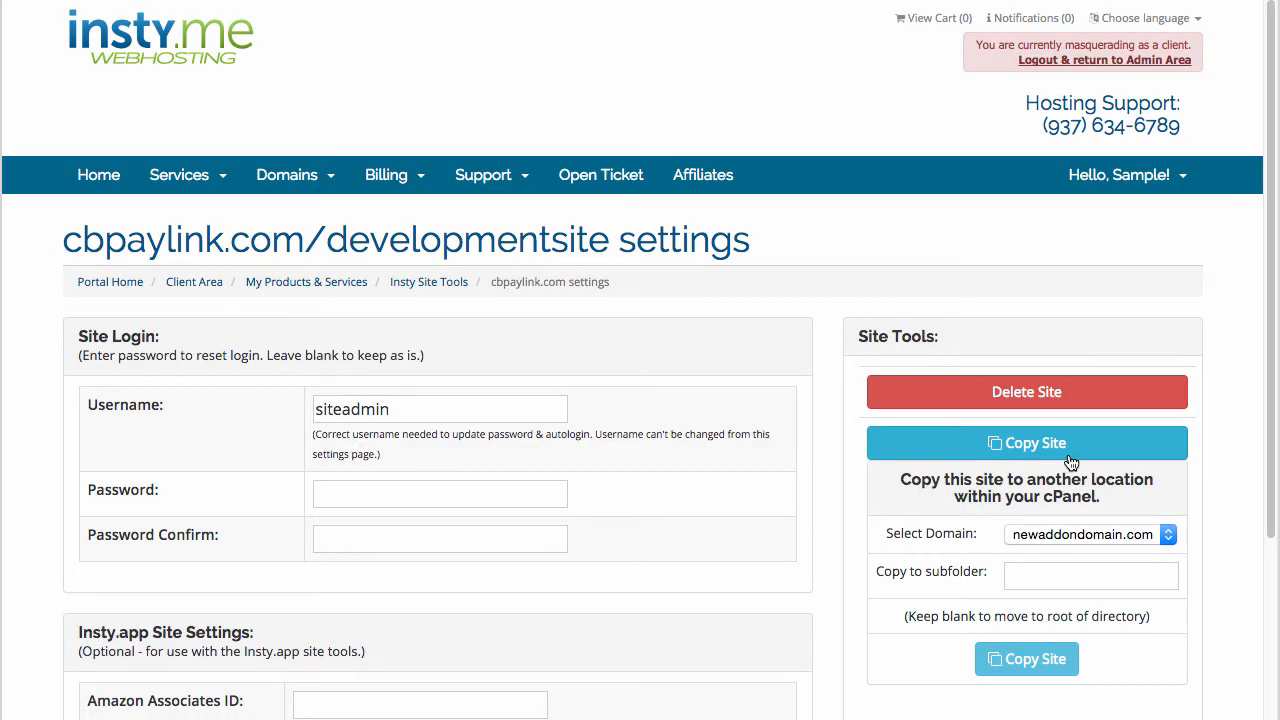
pyautogui.click(1166, 535)
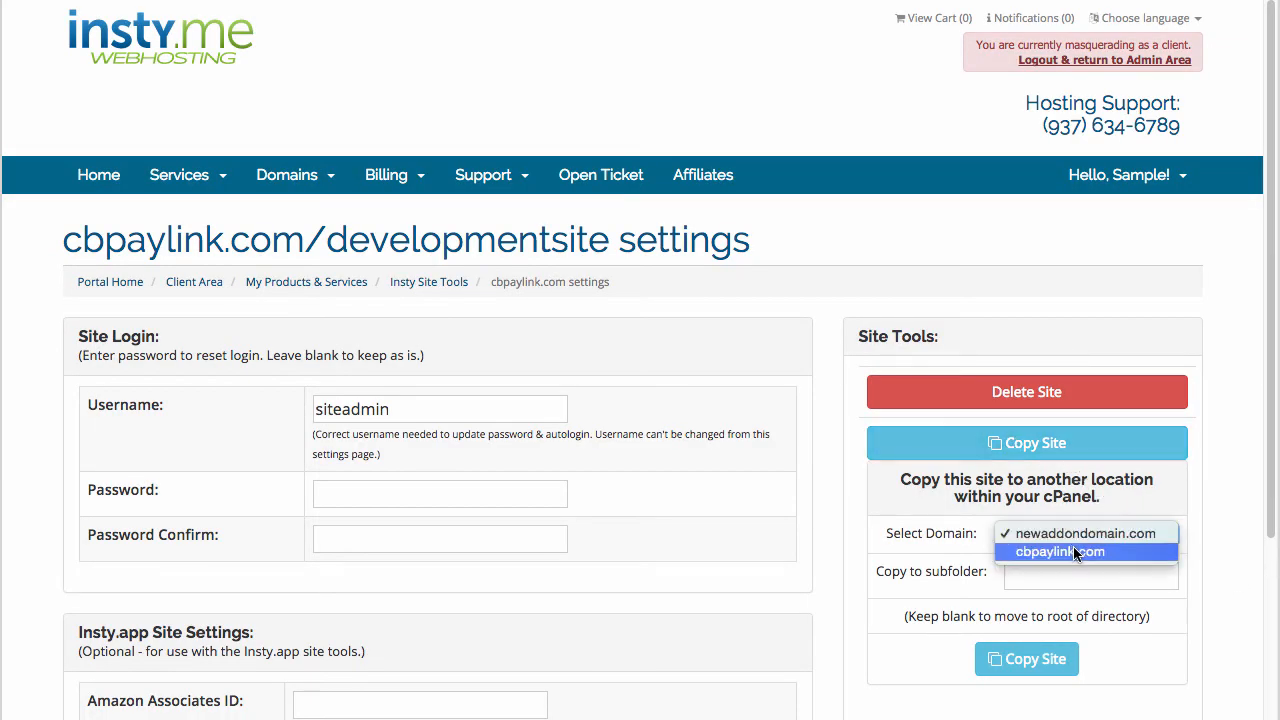
pyautogui.click(1076, 553)
pyautogui.click(1060, 571)
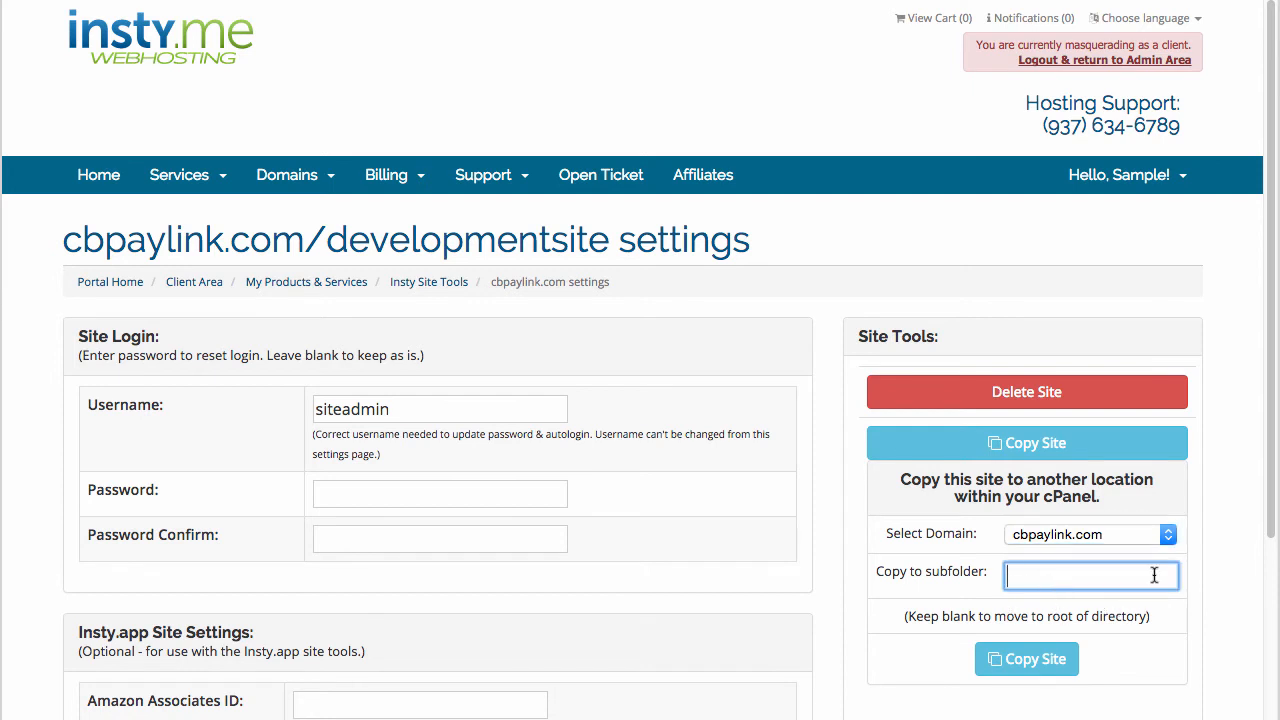
pyautogui.click(1047, 664)
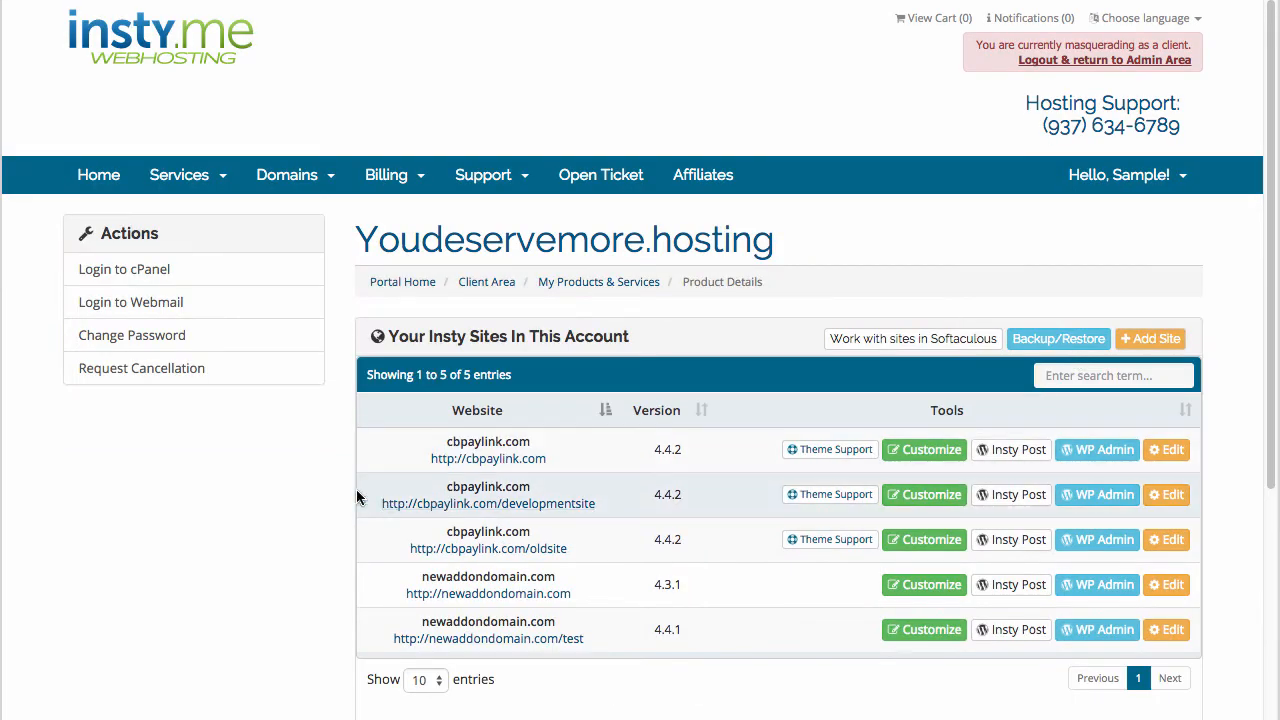
pyautogui.click(487, 459)
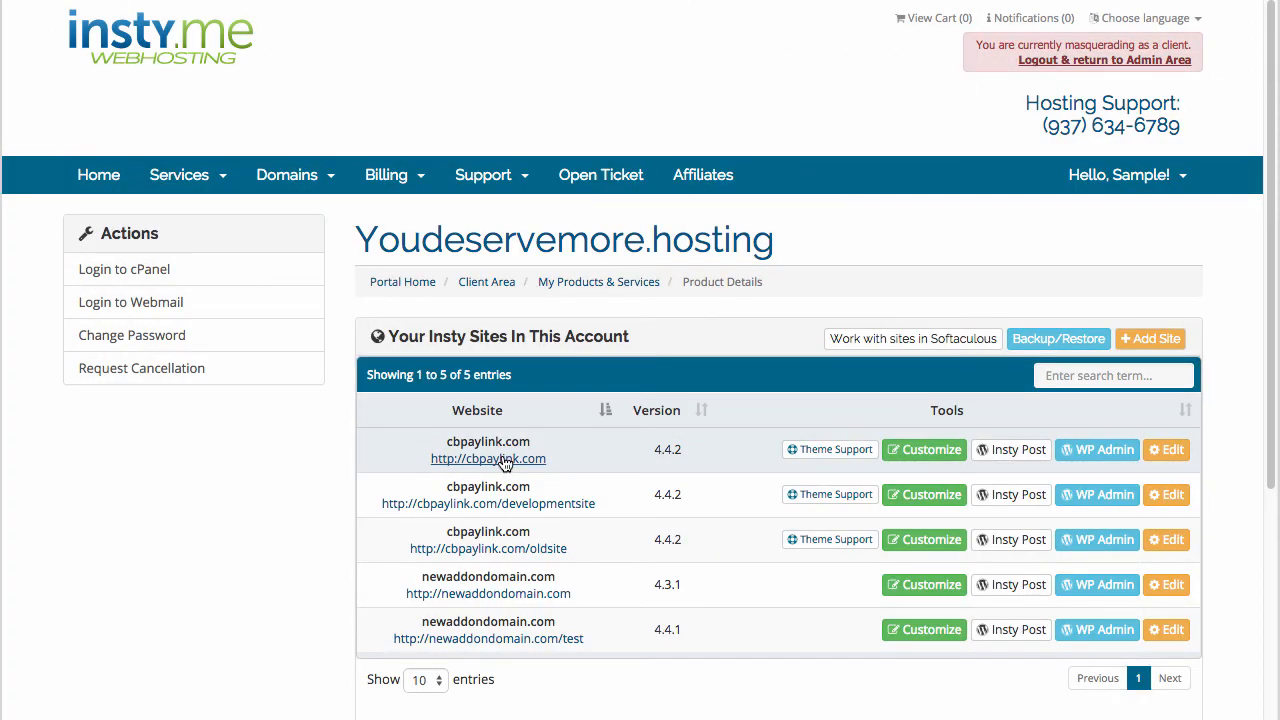
pyautogui.click(506, 463)
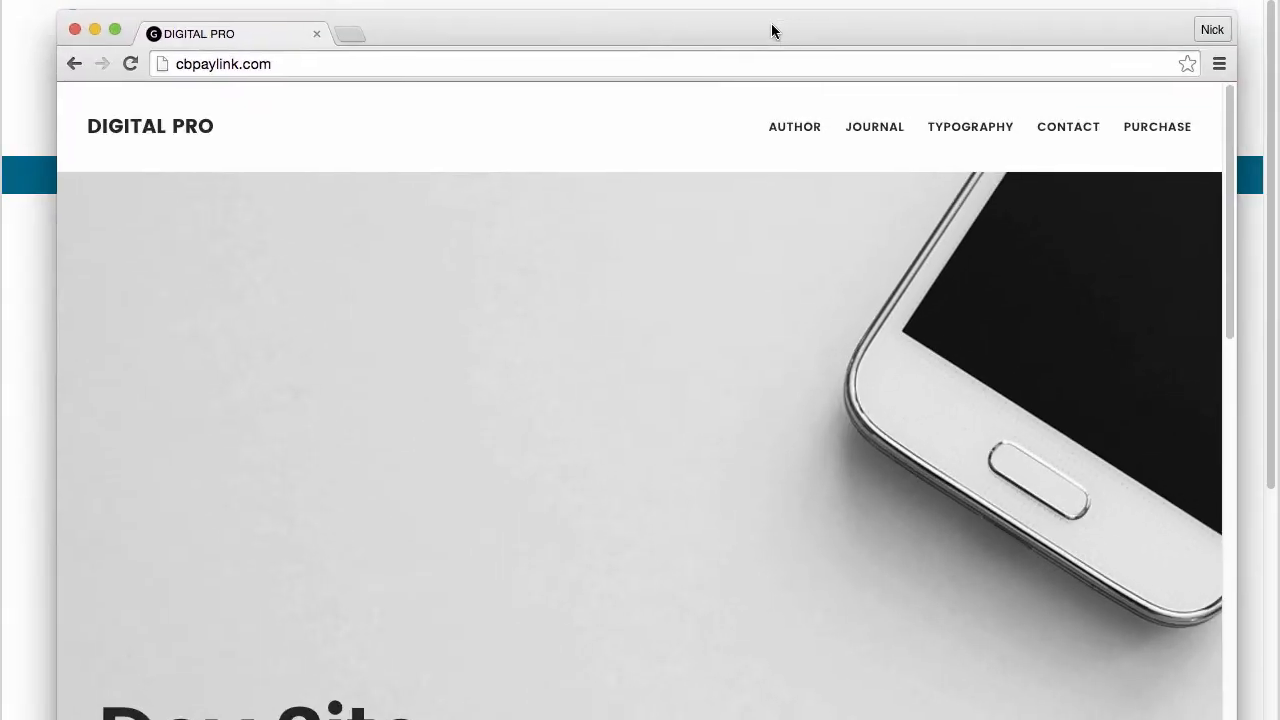
# Load cbpaylink.com/oldsite and verify it shows the original Agency site
pyautogui.moveTo(772, 31); pyautogui.dragTo(768, 32)
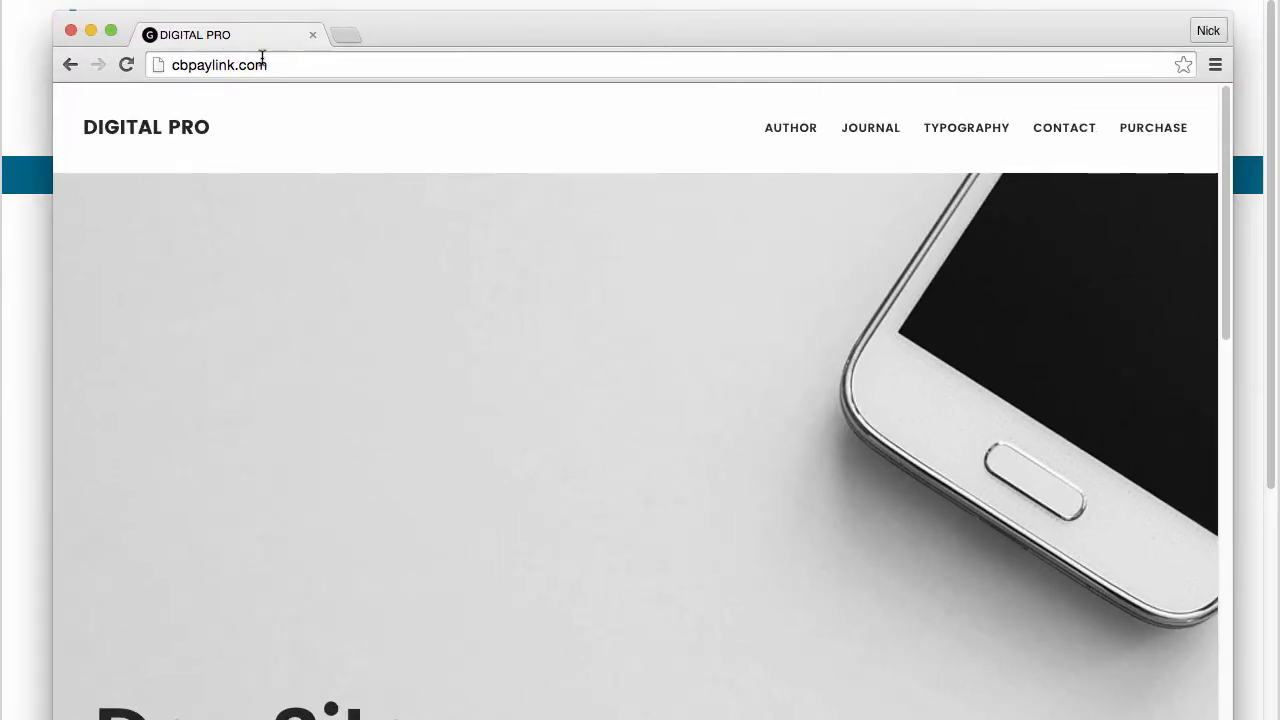
pyautogui.click(317, 68)
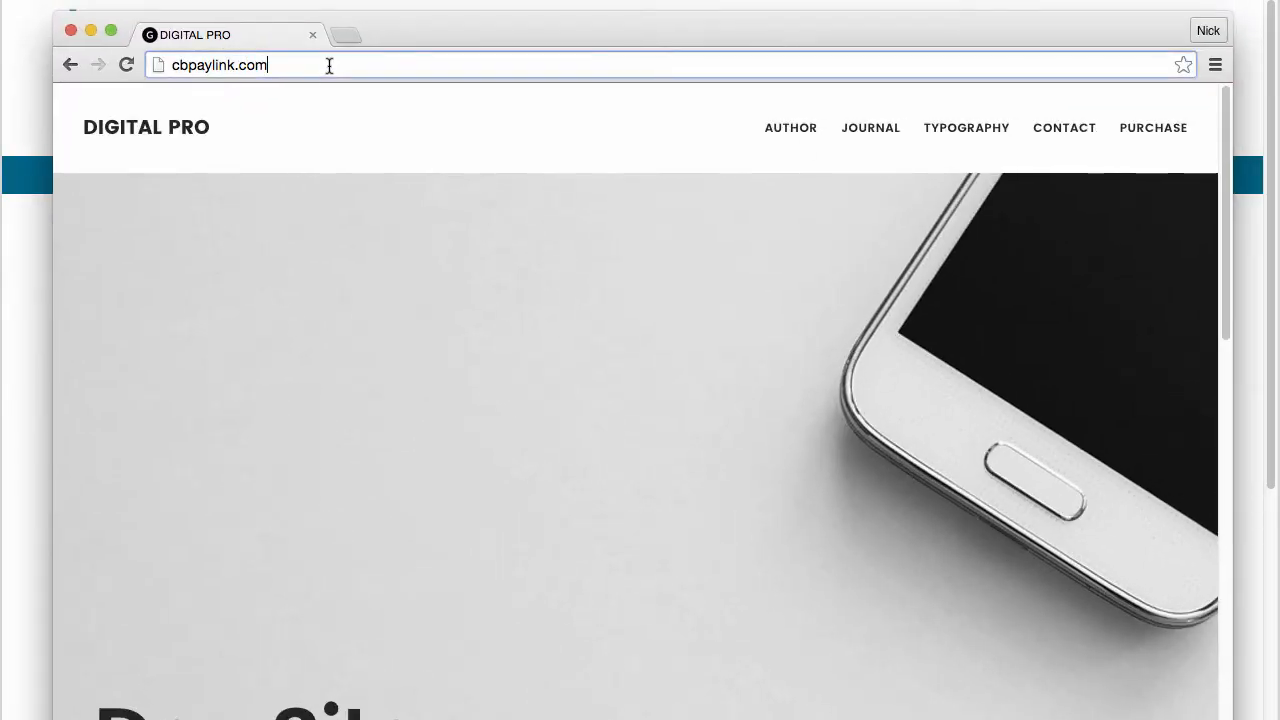
pyautogui.write('/oldsite')
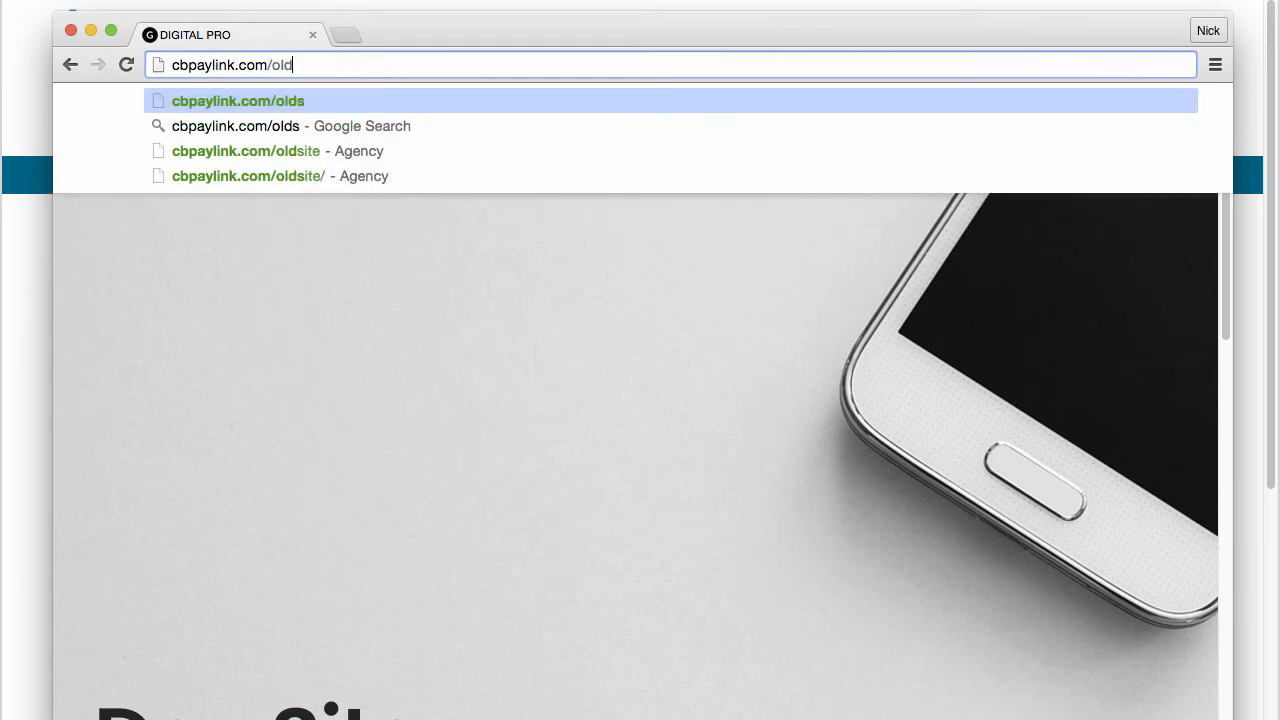
pyautogui.press('Return')
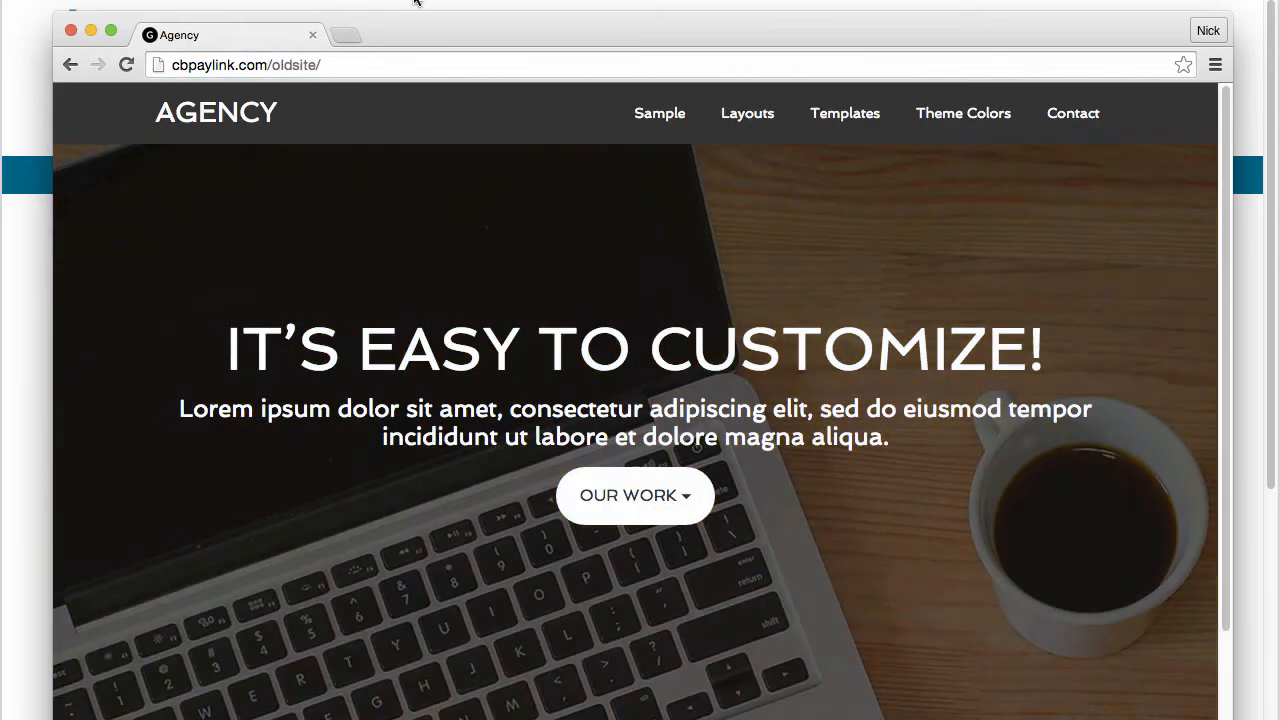
pyautogui.moveTo(457, 23); pyautogui.dragTo(419, 18)
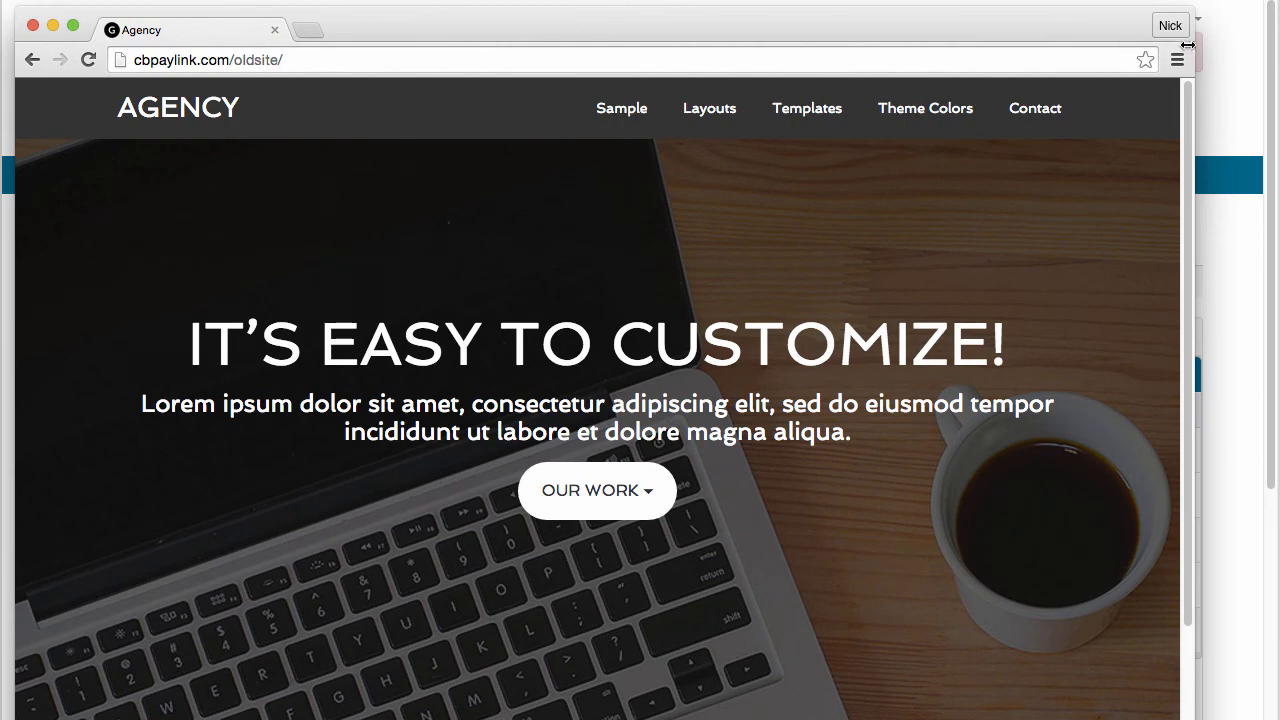
pyautogui.moveTo(1195, 50); pyautogui.dragTo(1260, 58)
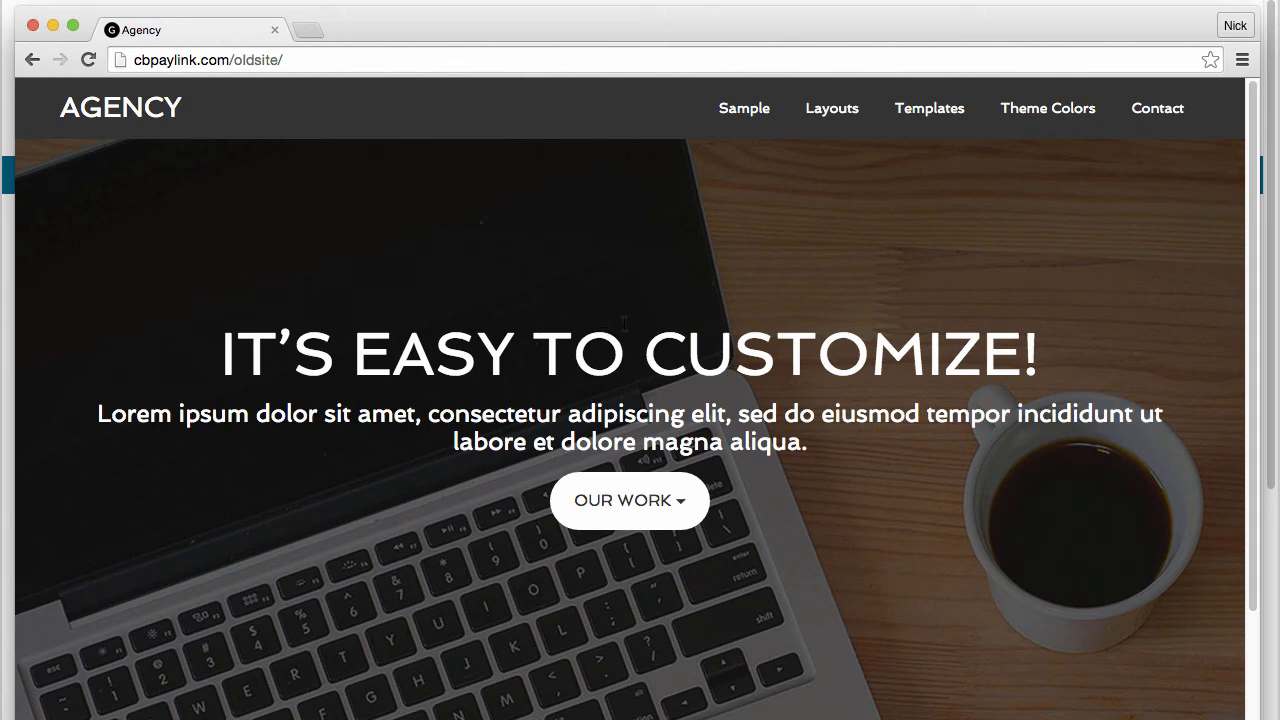
pyautogui.scroll(-2, 624, 324)
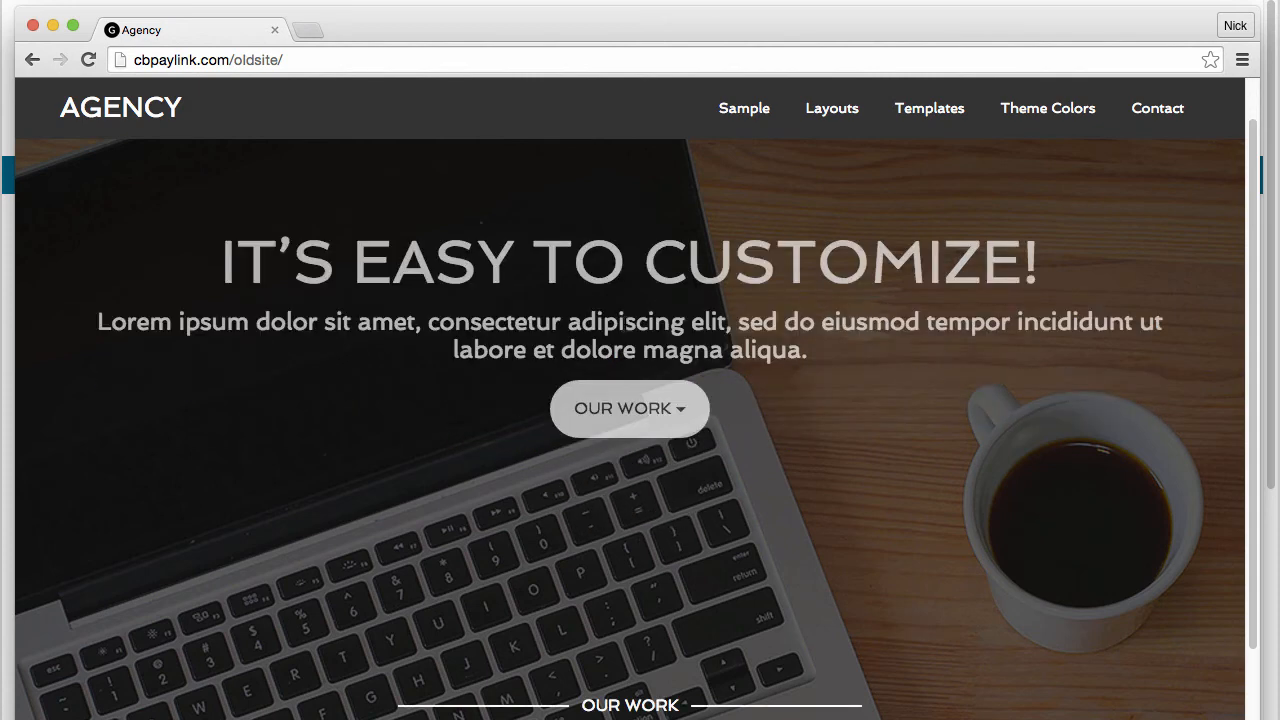
# Verify cbpaylink.com/developmentsite shows the Dev Site, then minimise Chrome back to the Insty sites list
pyautogui.click(287, 60)
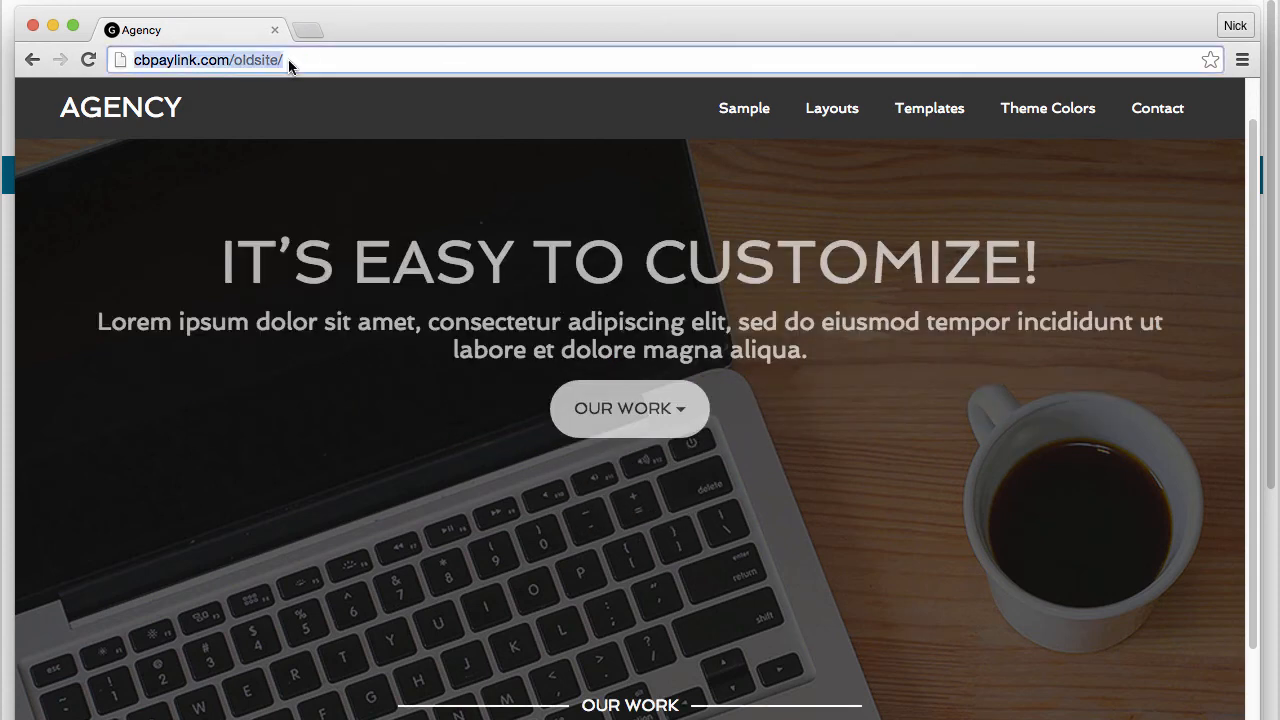
pyautogui.moveTo(285, 60); pyautogui.dragTo(237, 60)
pyautogui.write('deve')
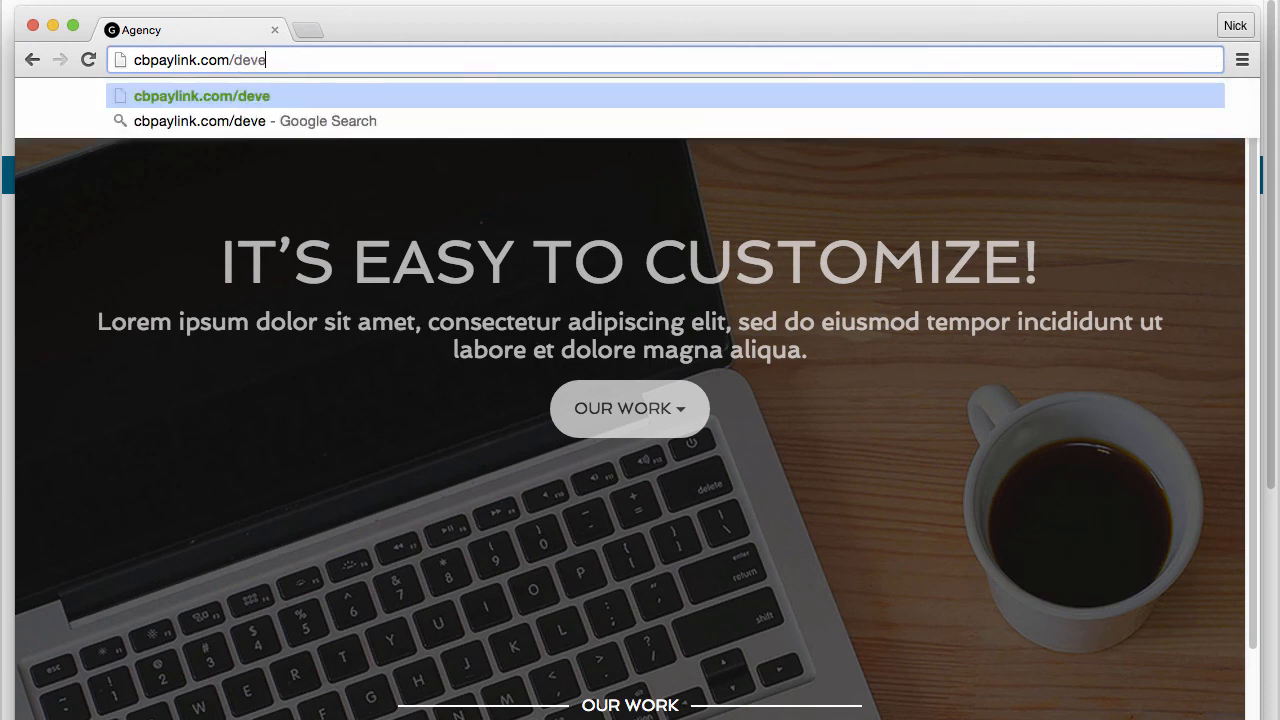
pyautogui.write('lopmentsite')
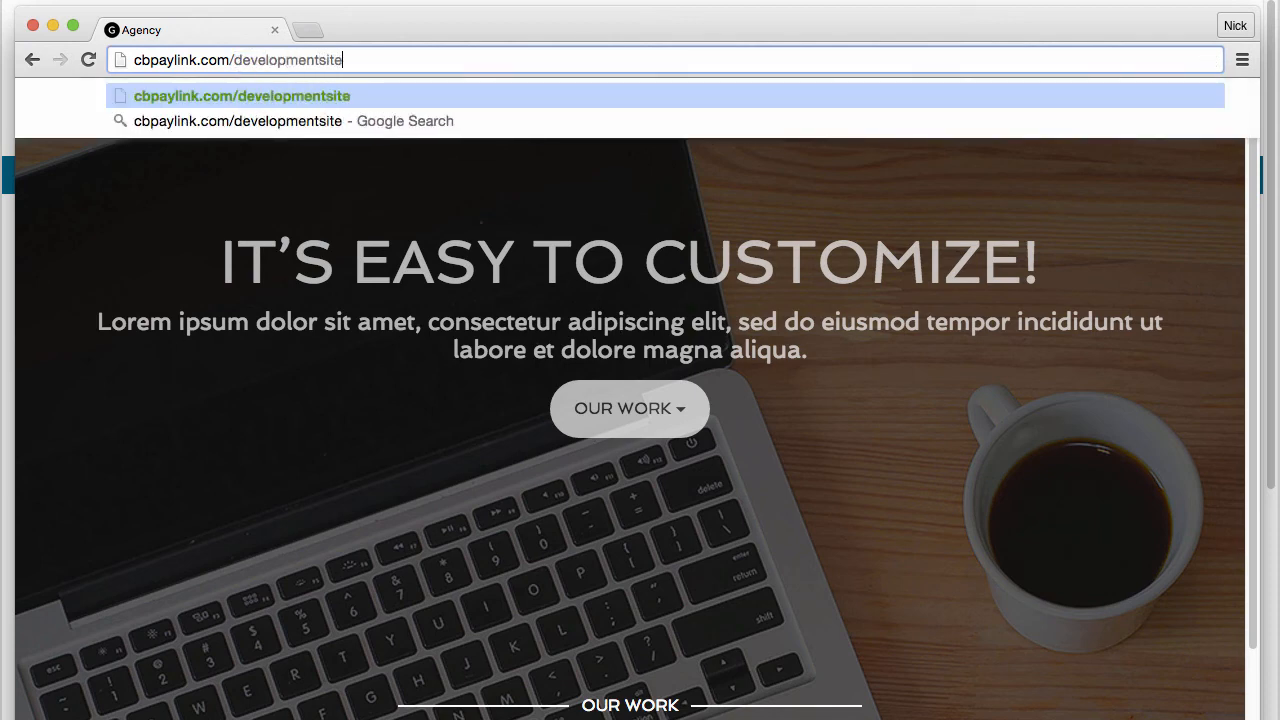
pyautogui.press('Return')
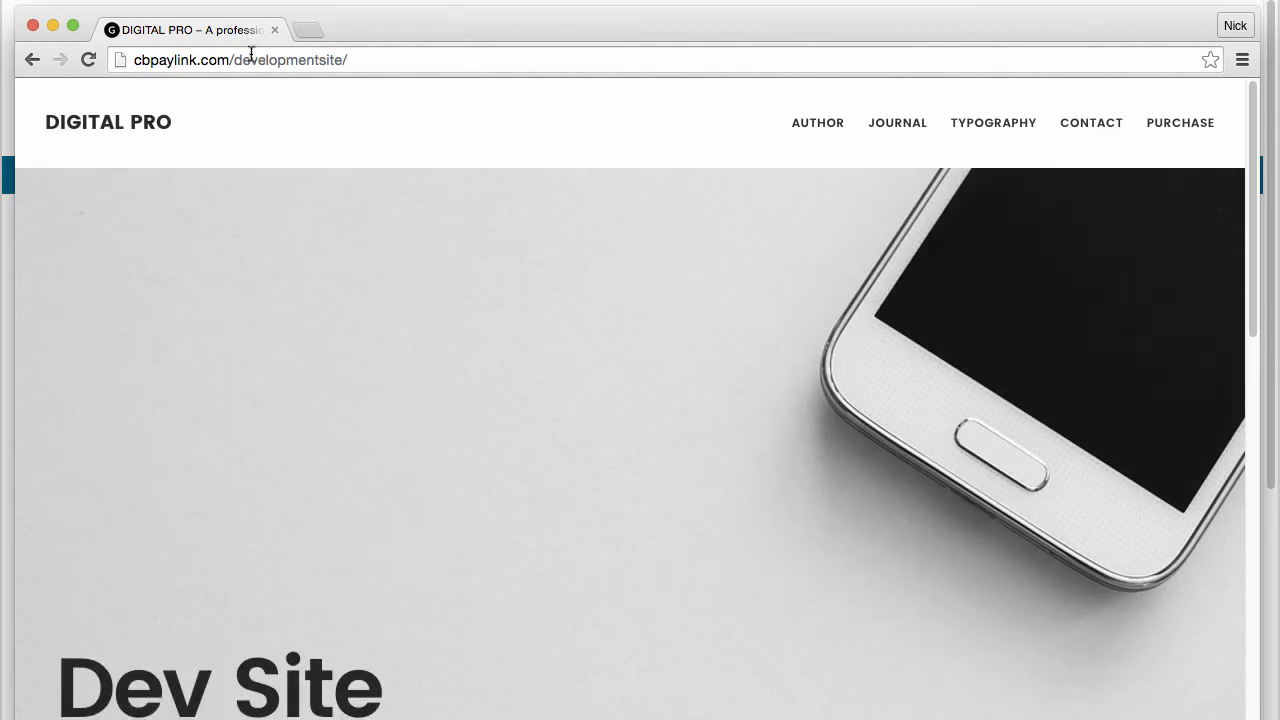
pyautogui.click(53, 27)
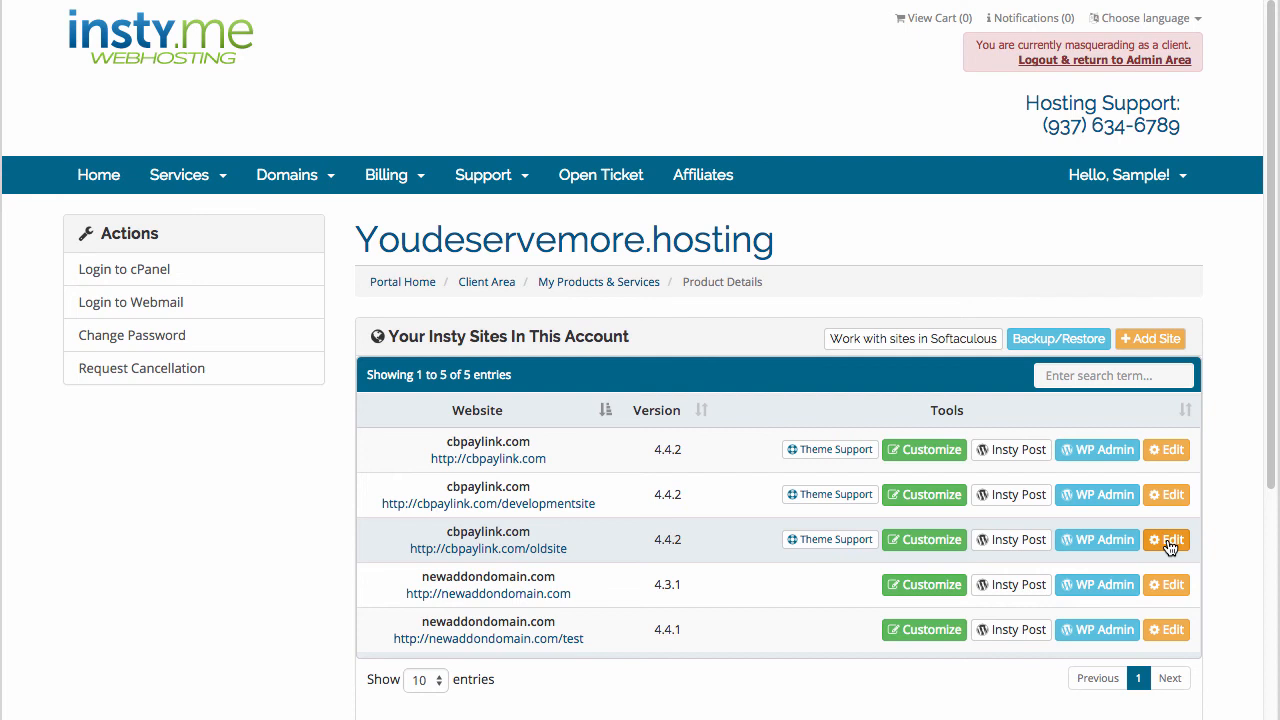
pyautogui.click(1122, 452)
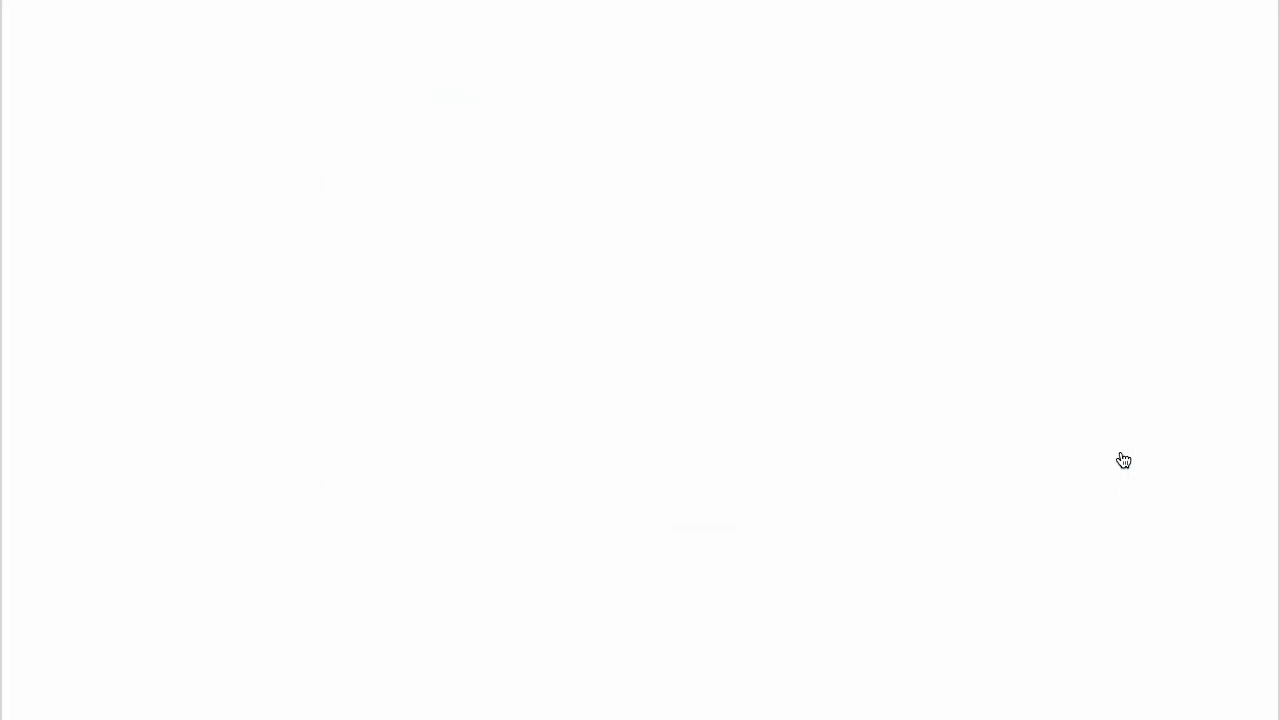